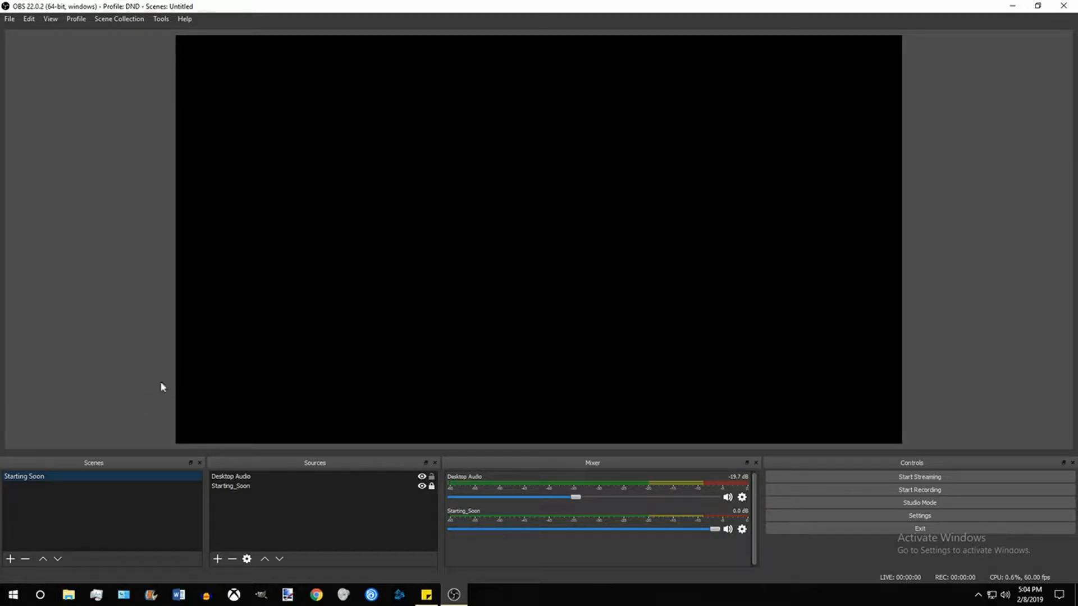
- Create a scene named MAIN SOURE and add a new Display Capture source to it under the default name
left_click(11, 560)
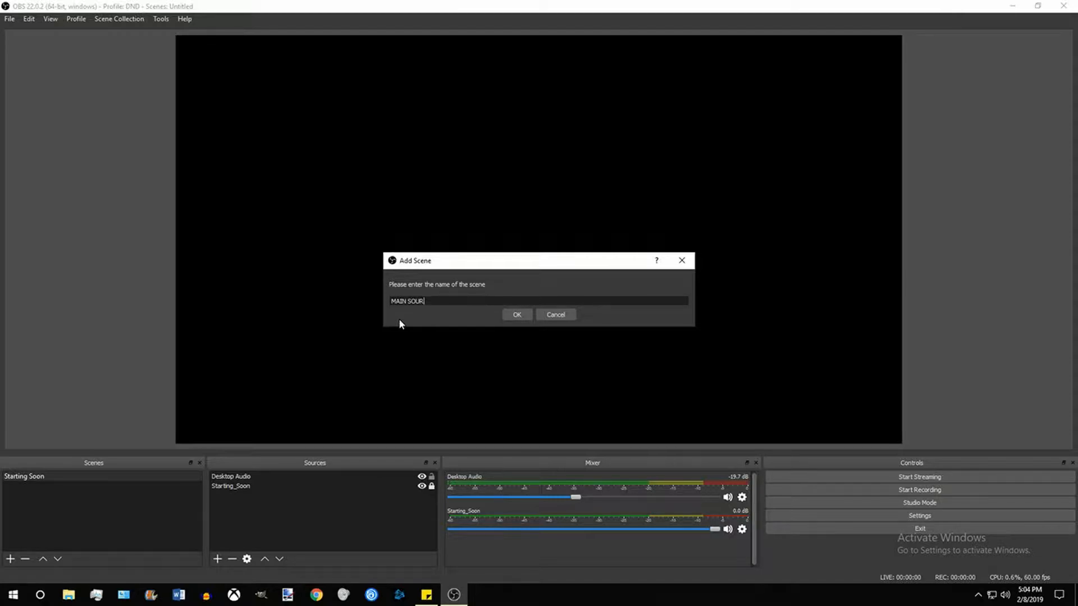
key("Return")
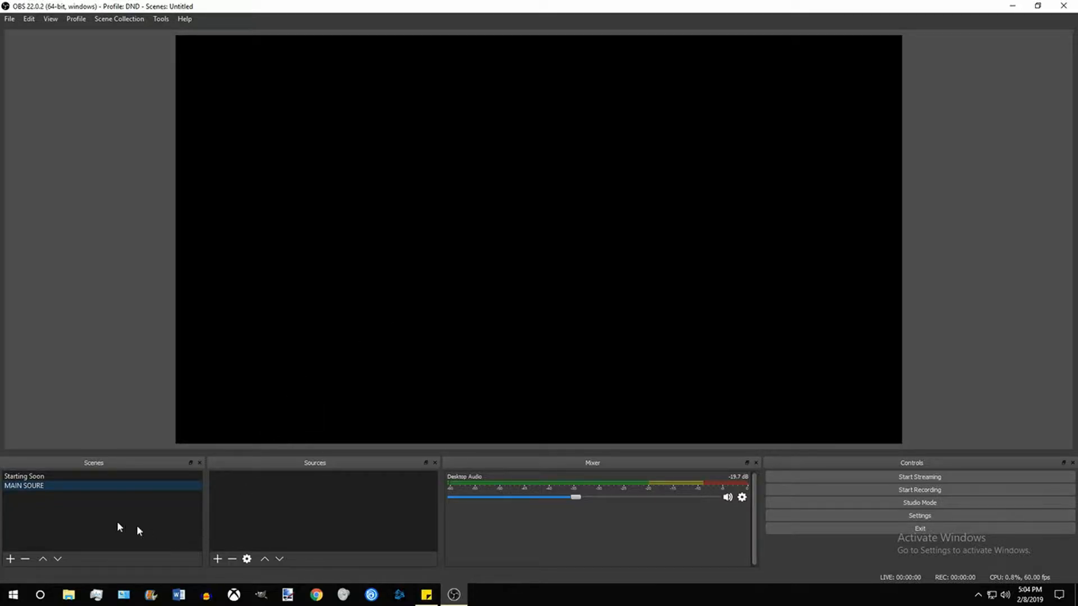
left_click(217, 560)
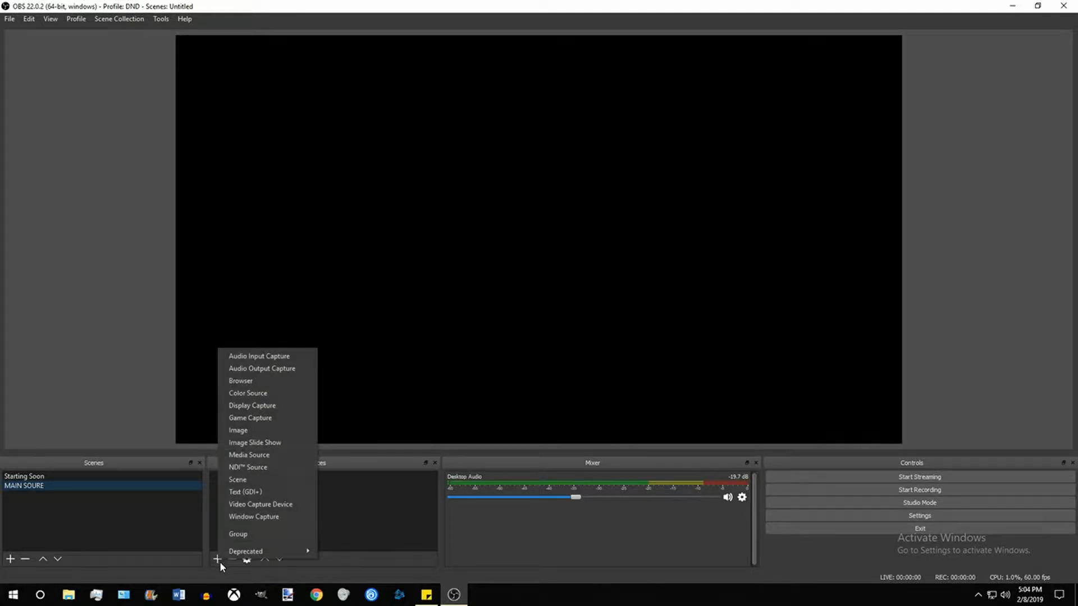
left_click(280, 405)
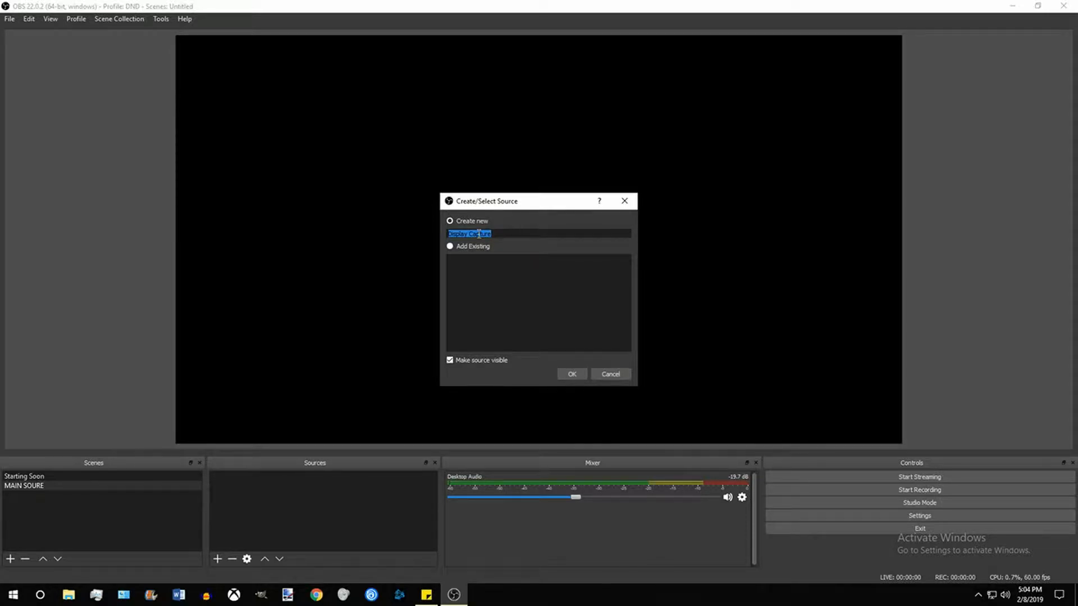
left_click(571, 374)
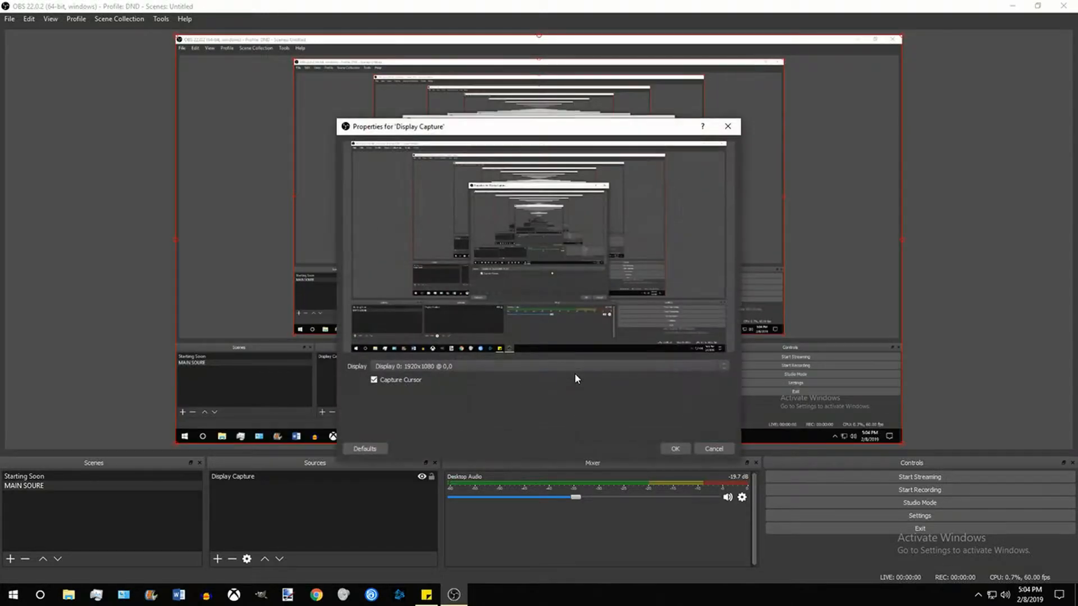
- Set the Display Capture source to capture Display 1: 1920x1080 @ -1920,0
left_click(433, 368)
left_click(436, 376)
left_click(438, 366)
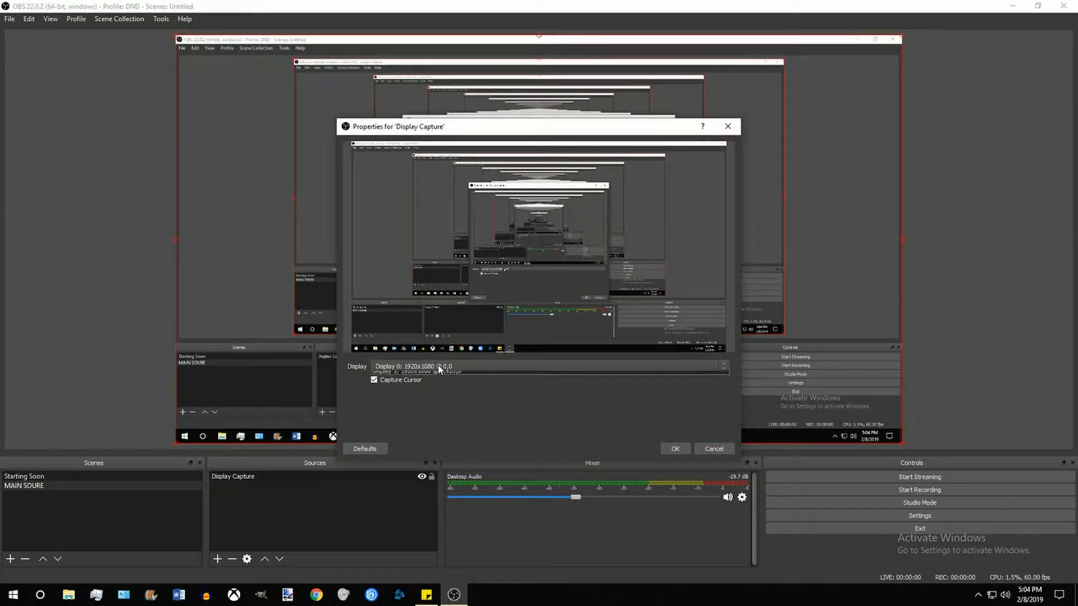
left_click(440, 383)
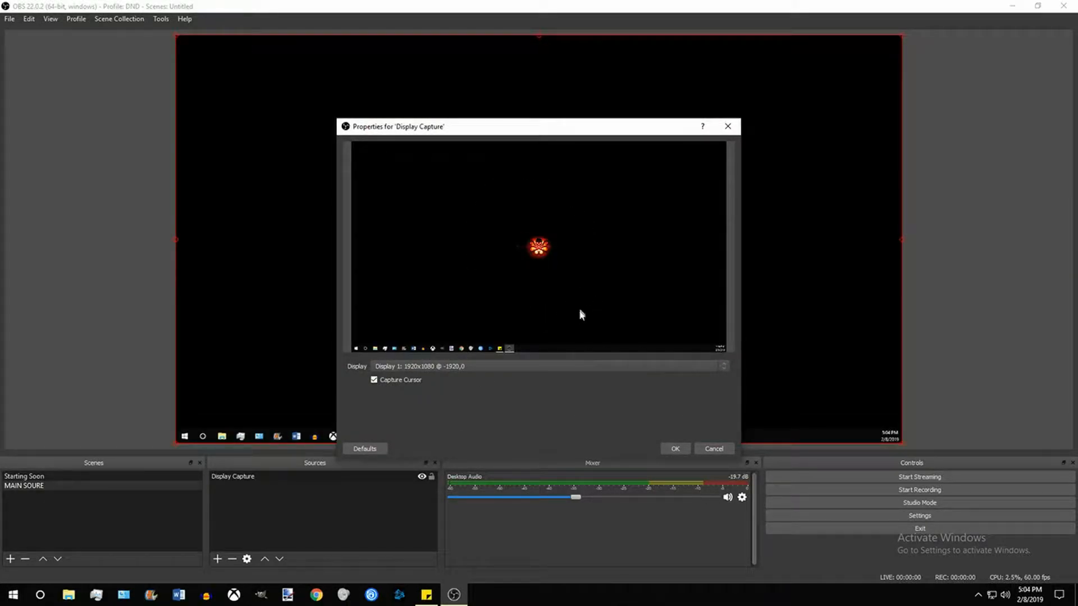
left_click(675, 449)
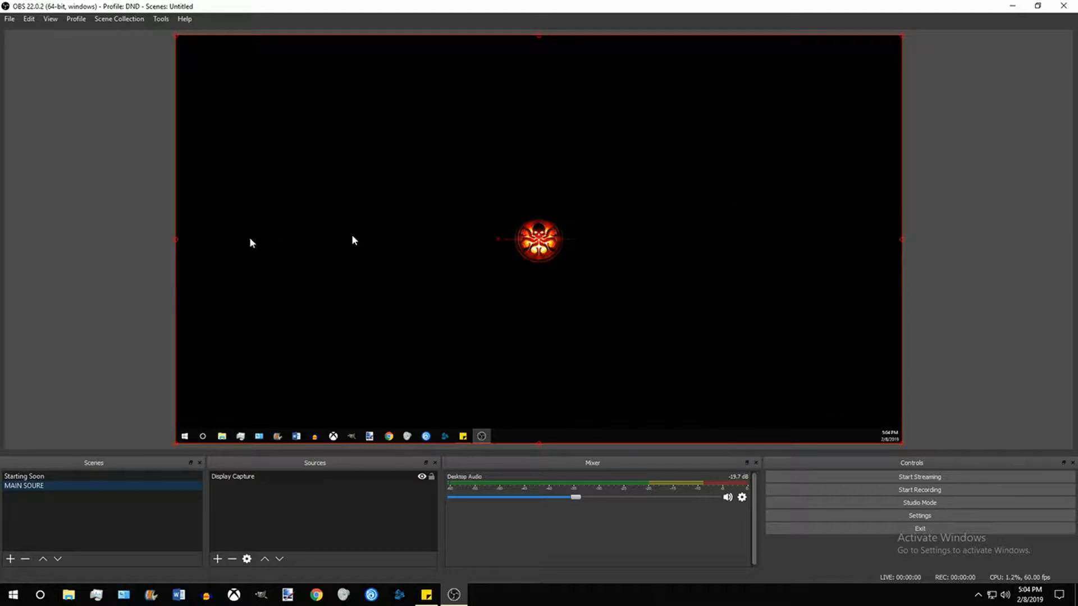
- Lock the Display Capture source in the MAIN SOURE scene
left_click(429, 479)
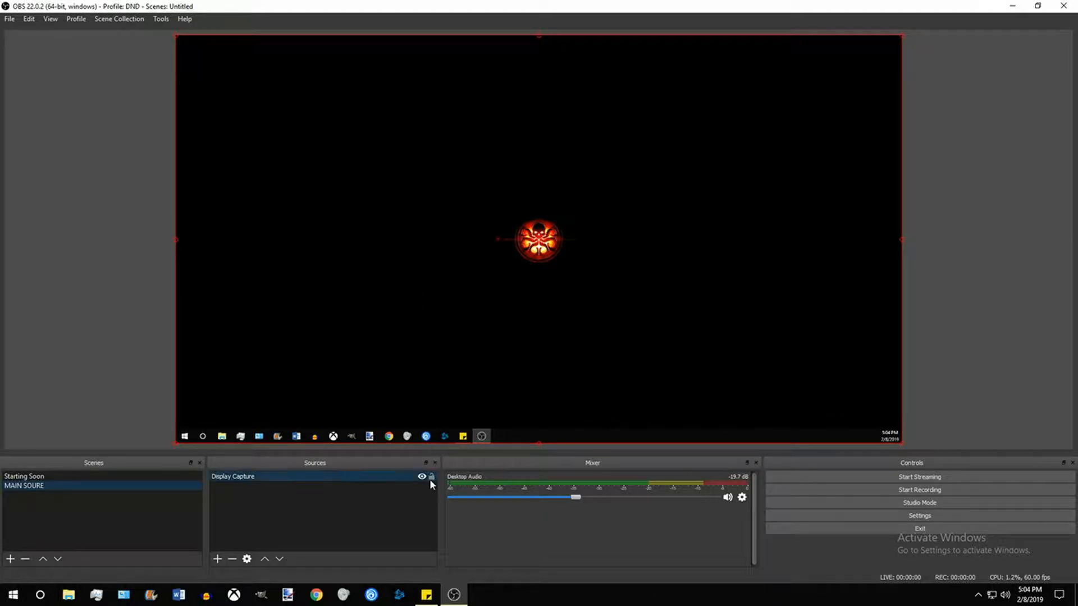
left_click(431, 476)
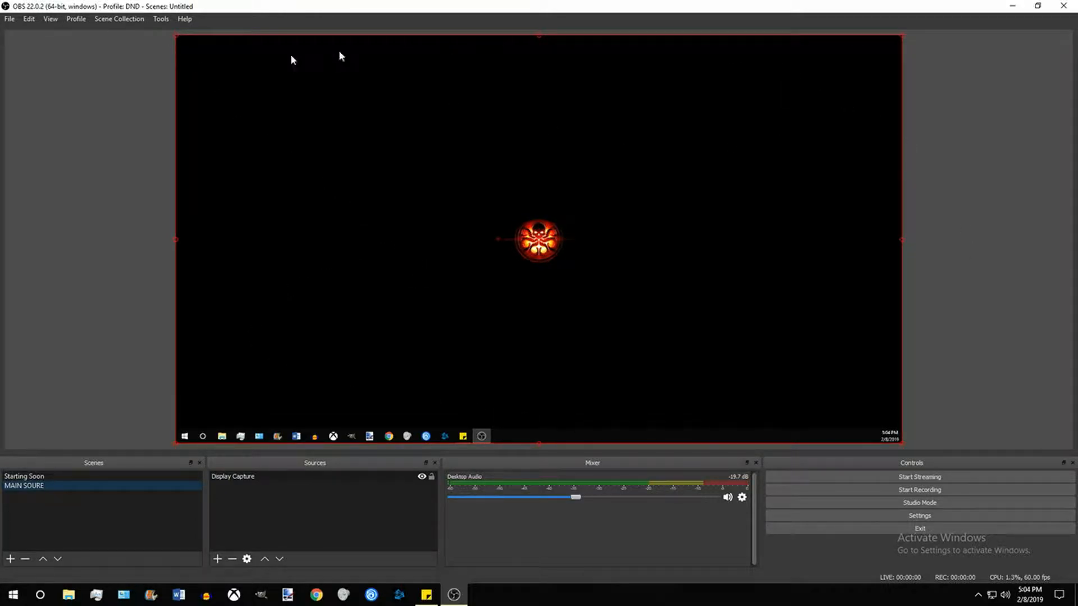
left_click(433, 478)
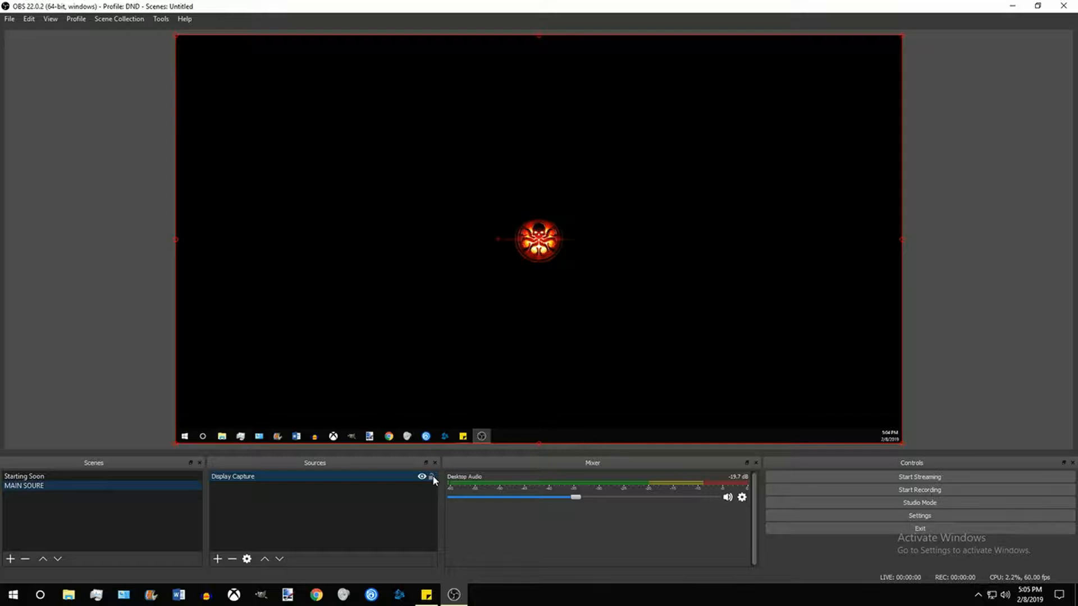
left_click(431, 477)
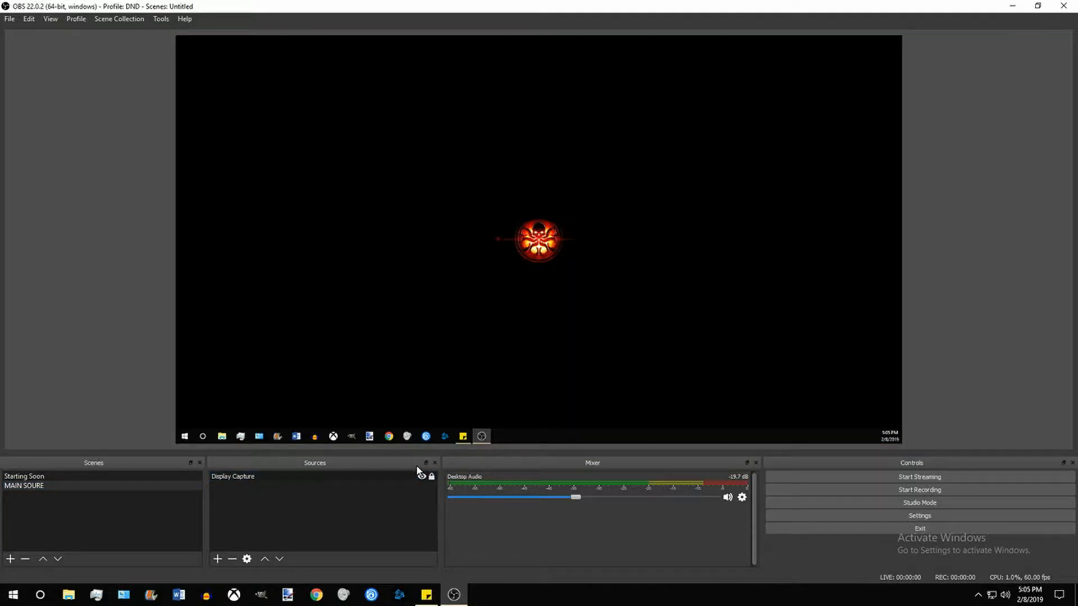
- Add a Video Capture Device source named Camera that uses the Logitech HD Pro Webcam C920
left_click(216, 560)
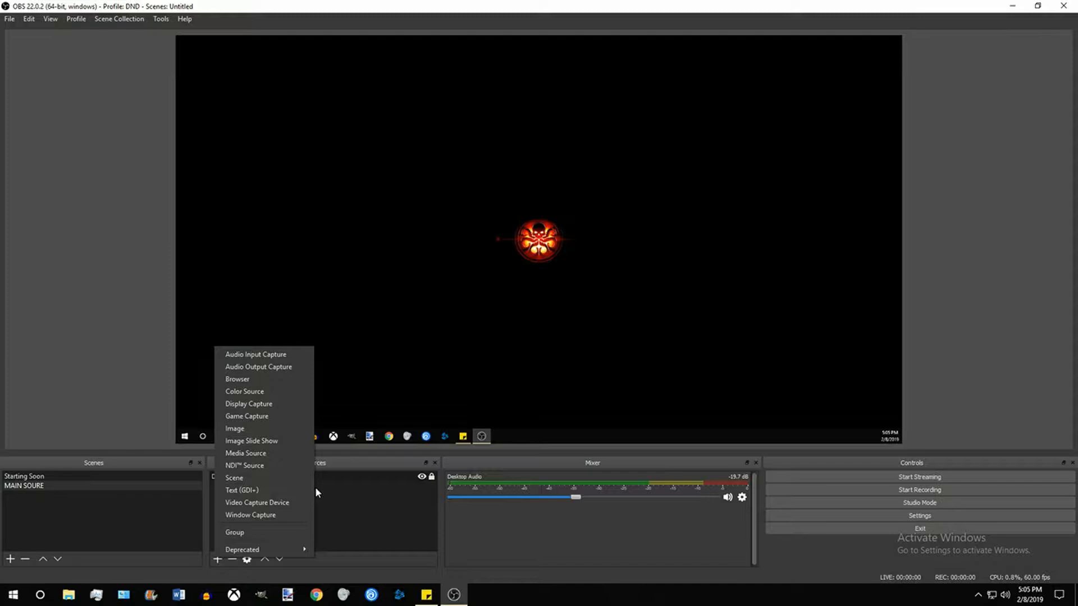
left_click(289, 503)
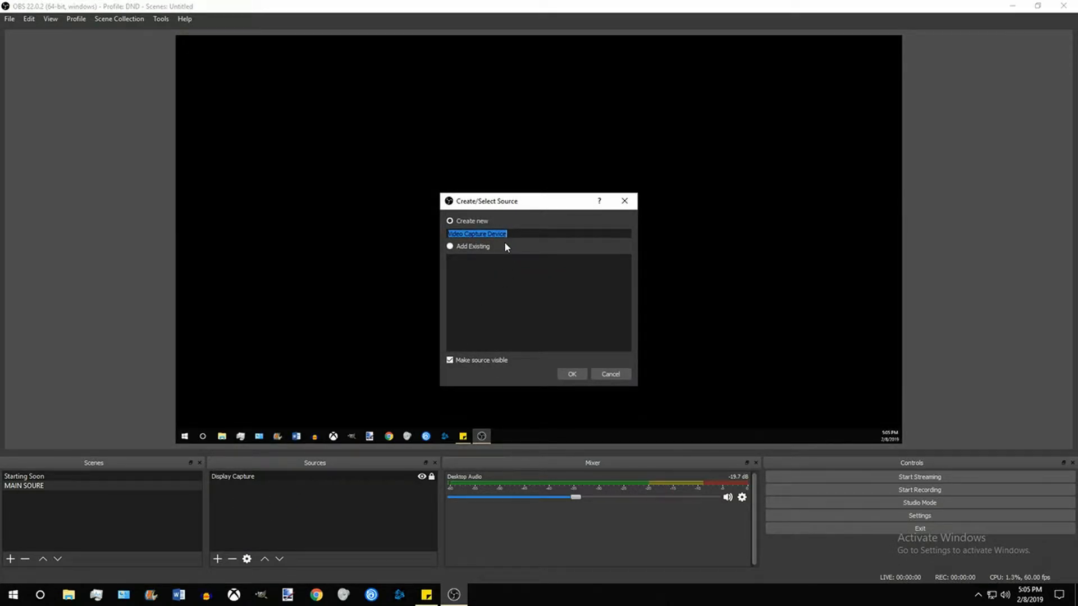
type("Camera")
left_click(572, 374)
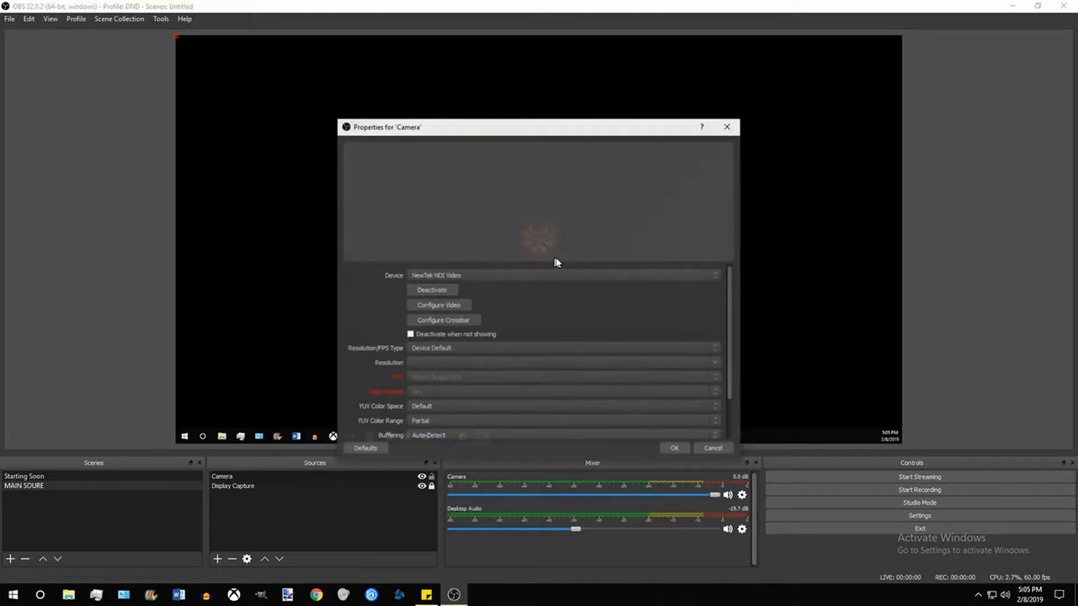
left_click(542, 275)
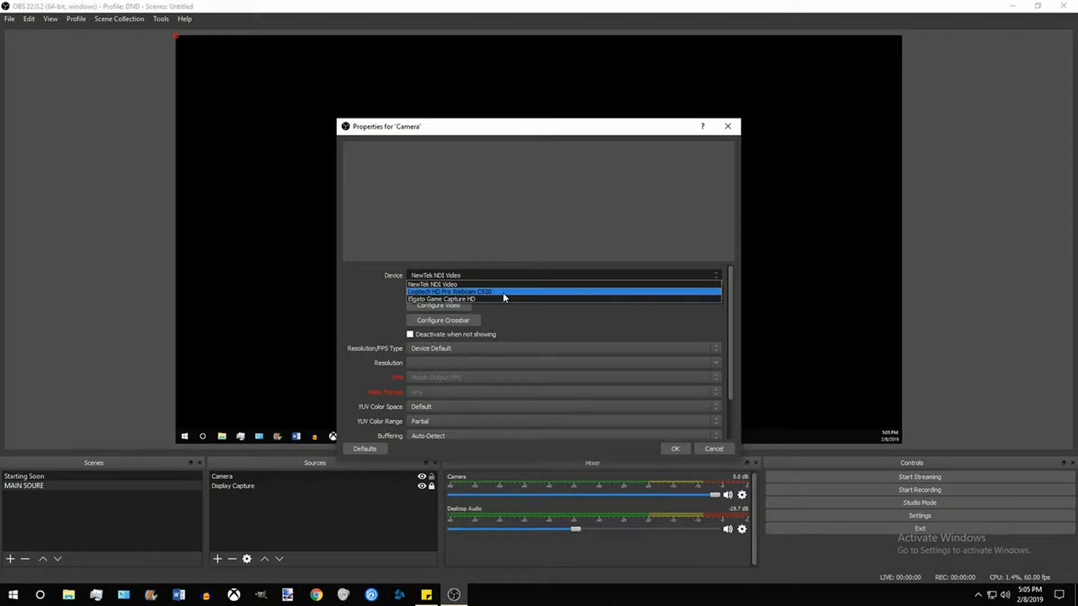
left_click(503, 292)
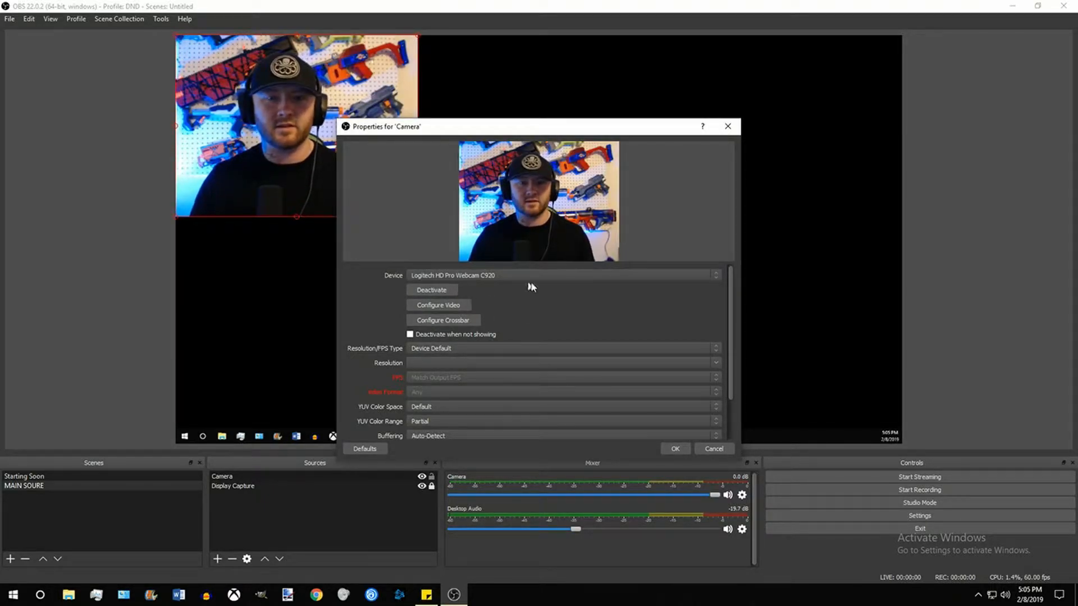
left_click(675, 448)
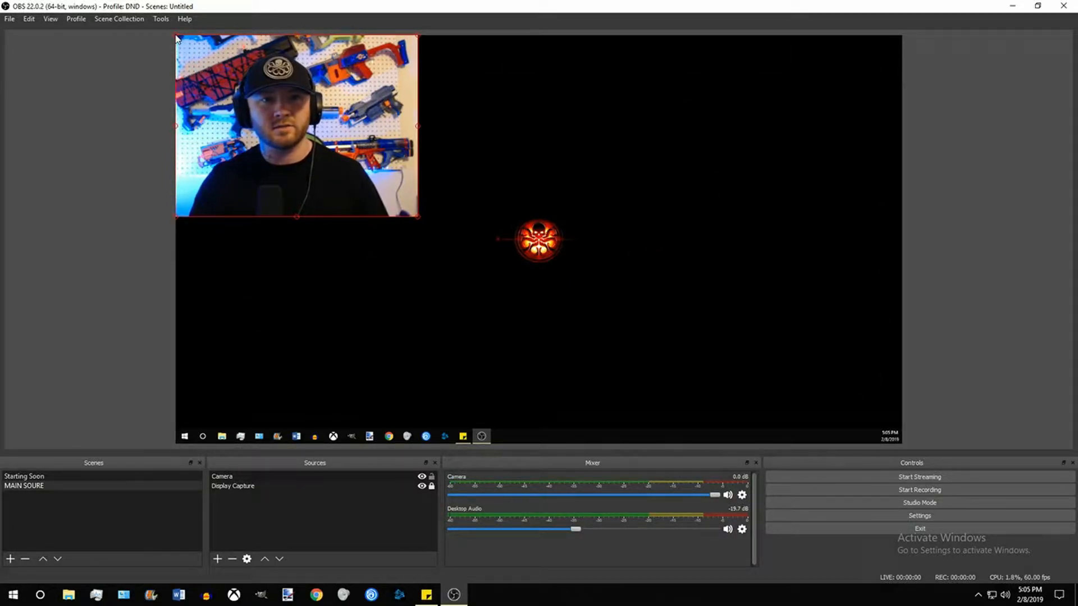
- Shrink the camera image to about half its size and place it in the lower-left corner of the canvas
left_click_drag(176, 37, 293, 145)
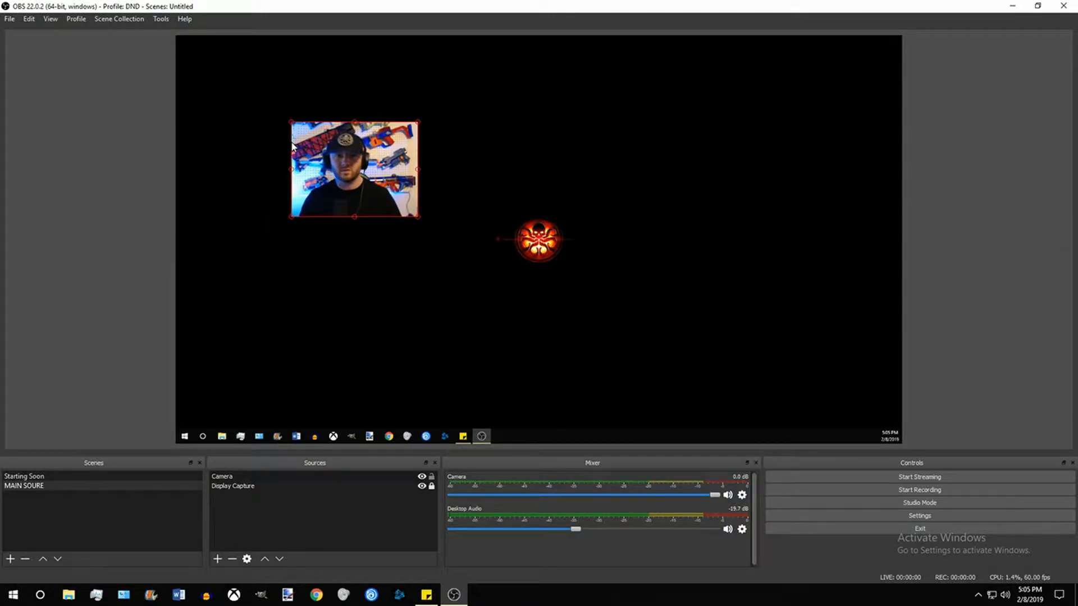
left_click_drag(373, 174, 257, 402)
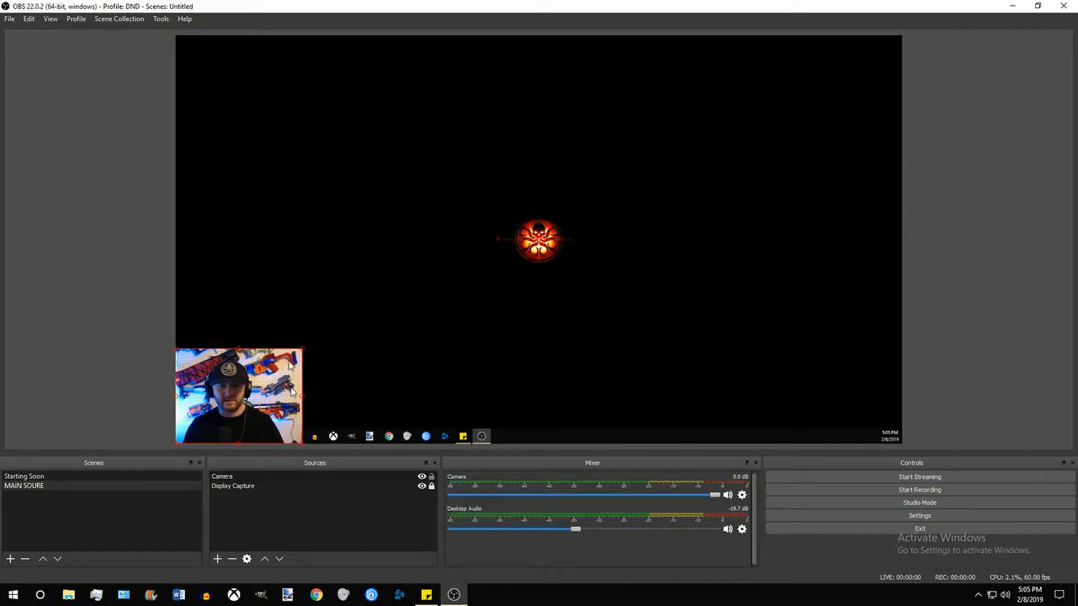
mouse_move(235, 412)
left_mouse_down()
mouse_move(842, 402)
mouse_move(836, 424)
mouse_move(304, 365)
mouse_move(251, 414)
left_mouse_up()
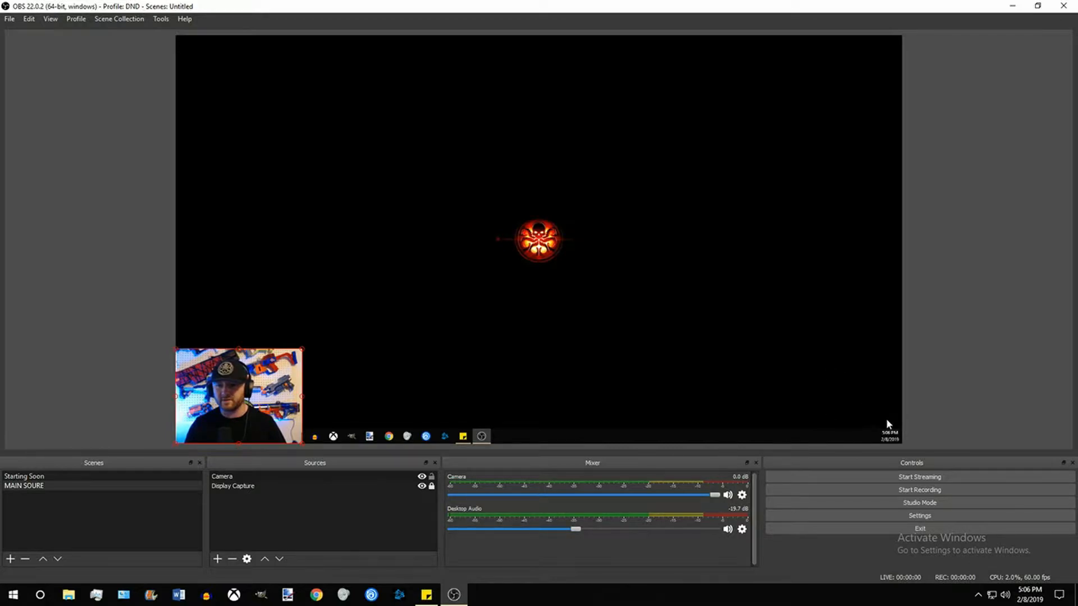
- Try the camera image at the middle of the canvas's left edge and return it to the lower-left corner
left_click_drag(229, 398, 230, 243)
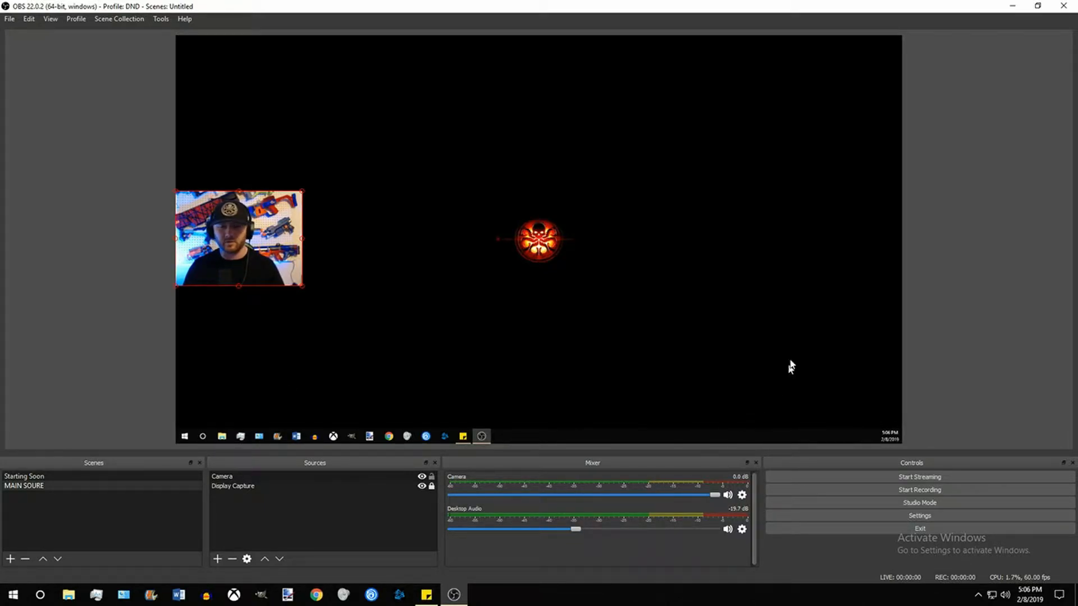
left_click_drag(244, 231, 241, 386)
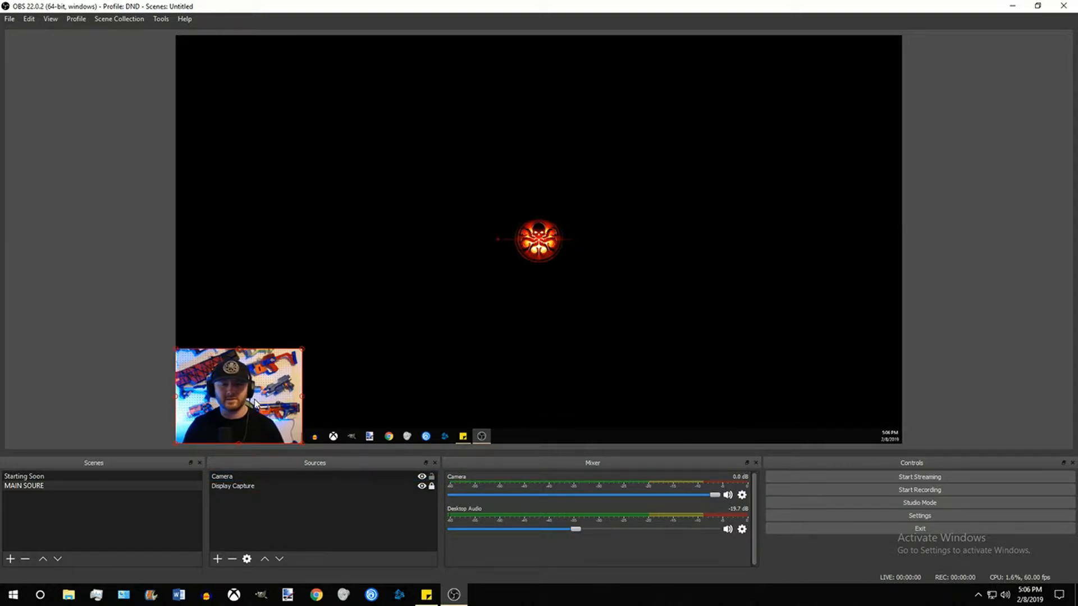
mouse_move(261, 388)
left_mouse_down()
mouse_move(297, 322)
mouse_move(247, 380)
mouse_move(246, 404)
mouse_move(241, 241)
mouse_move(737, 209)
mouse_move(542, 247)
mouse_move(280, 379)
mouse_move(263, 405)
left_mouse_up()
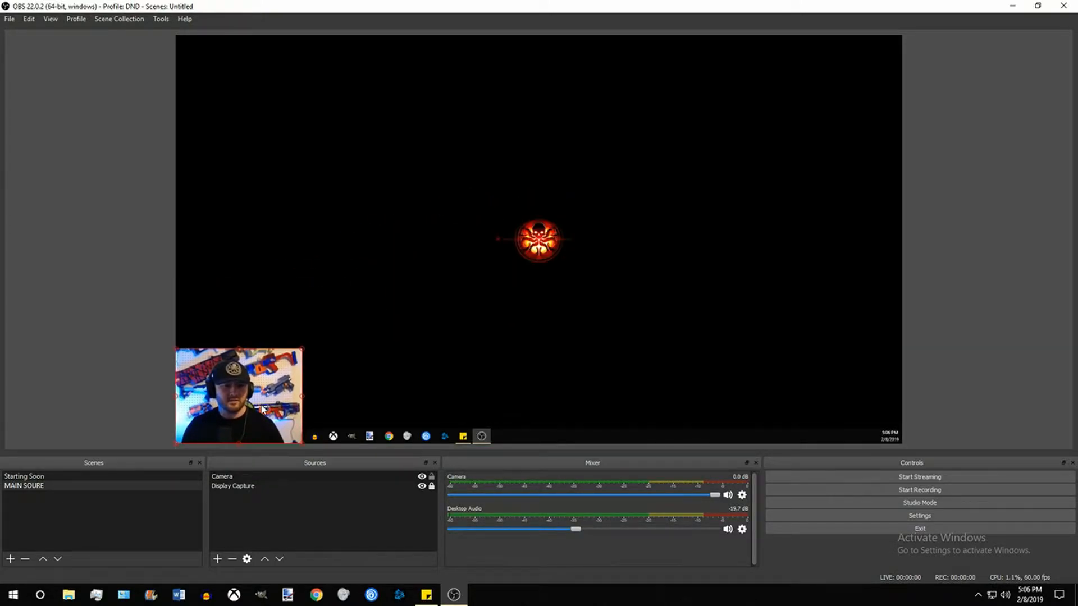
- Lock the Camera source in its place and deselect it
left_click(431, 477)
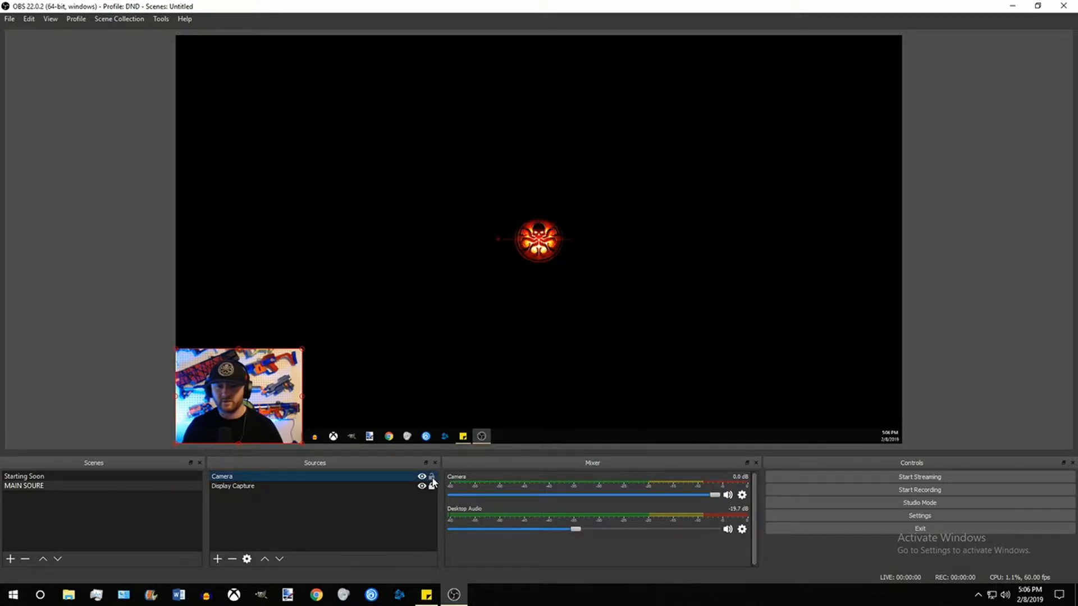
left_click(425, 224)
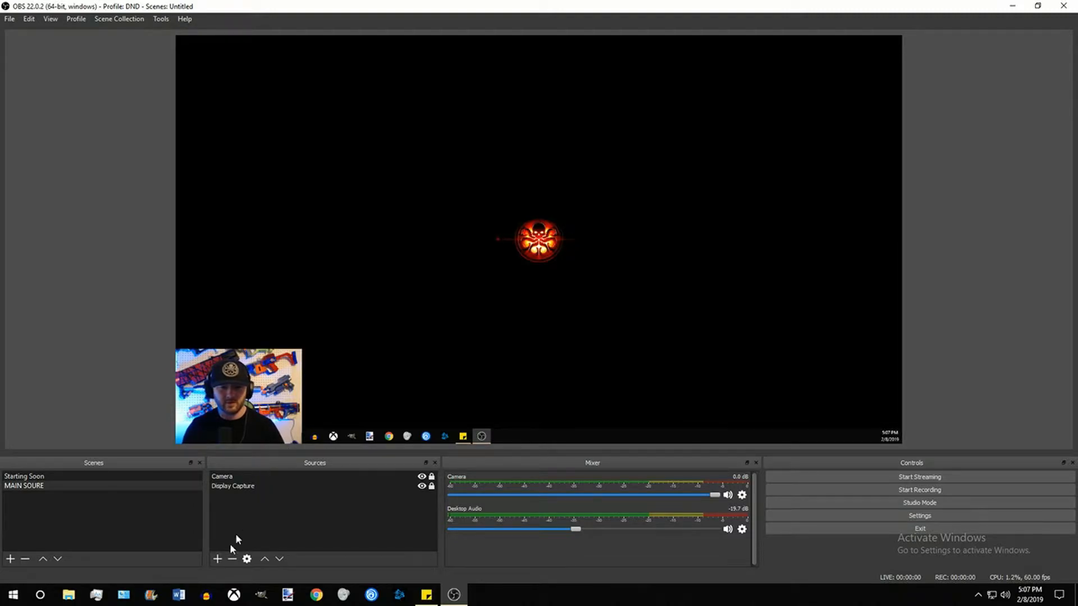
- Add a Text (GDI+) source called Name with the text NerfedRogue
left_click(218, 559)
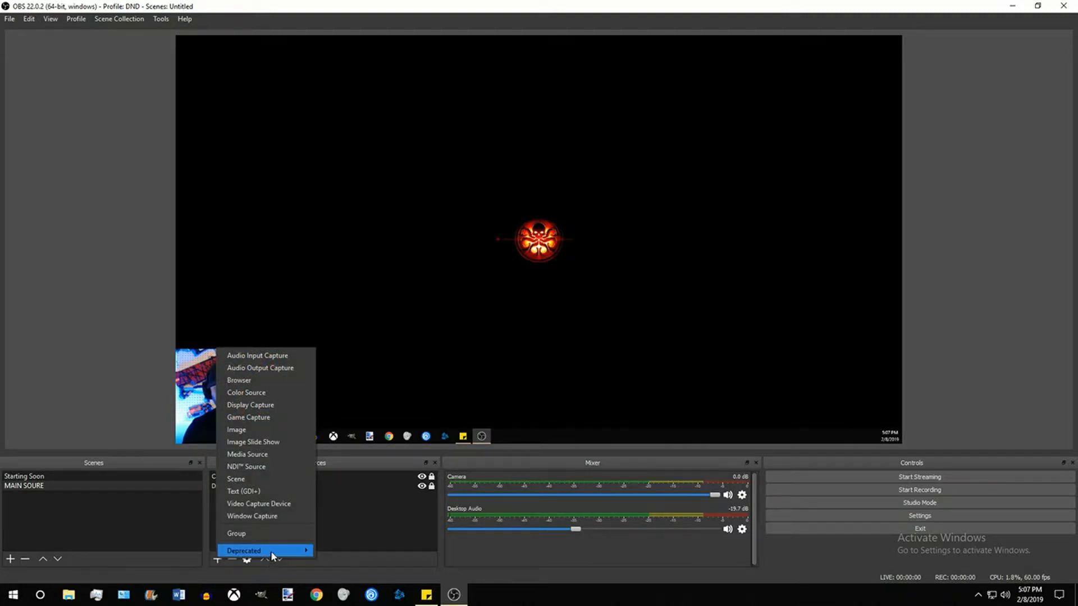
left_click(262, 492)
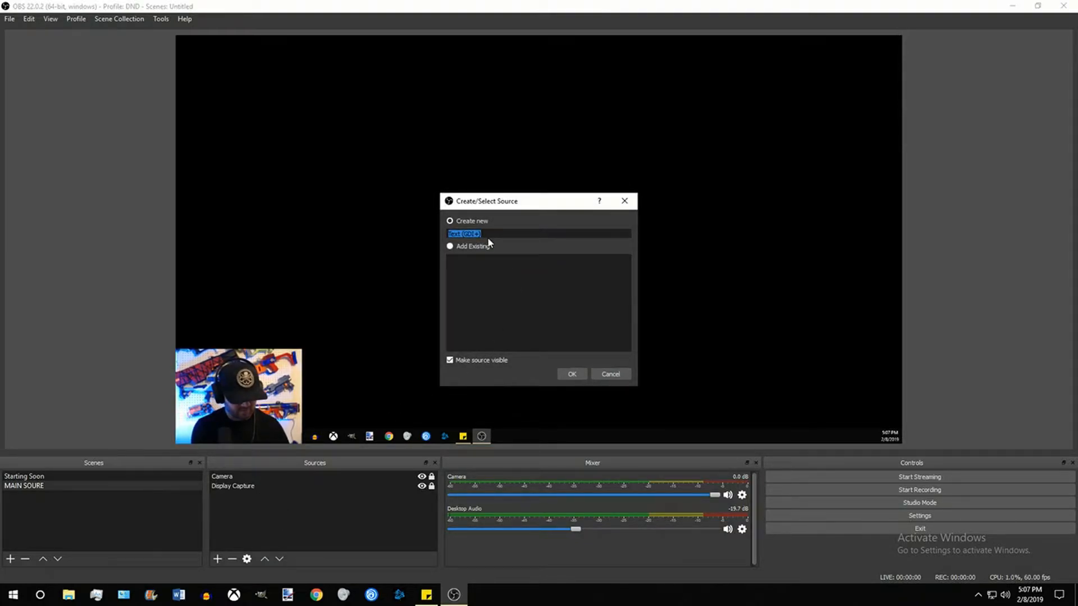
type("Name")
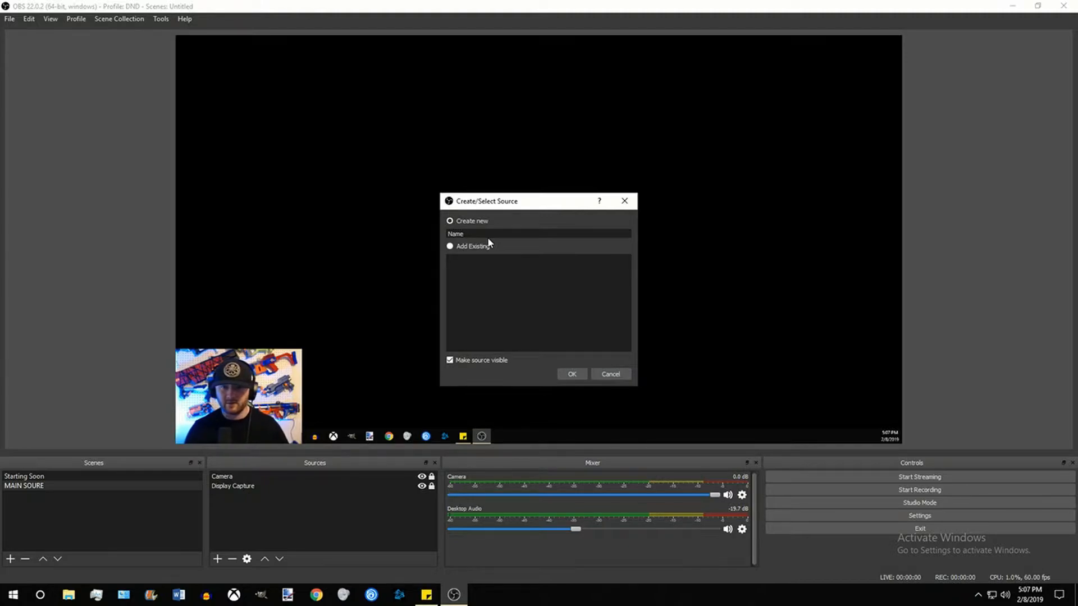
left_click(566, 375)
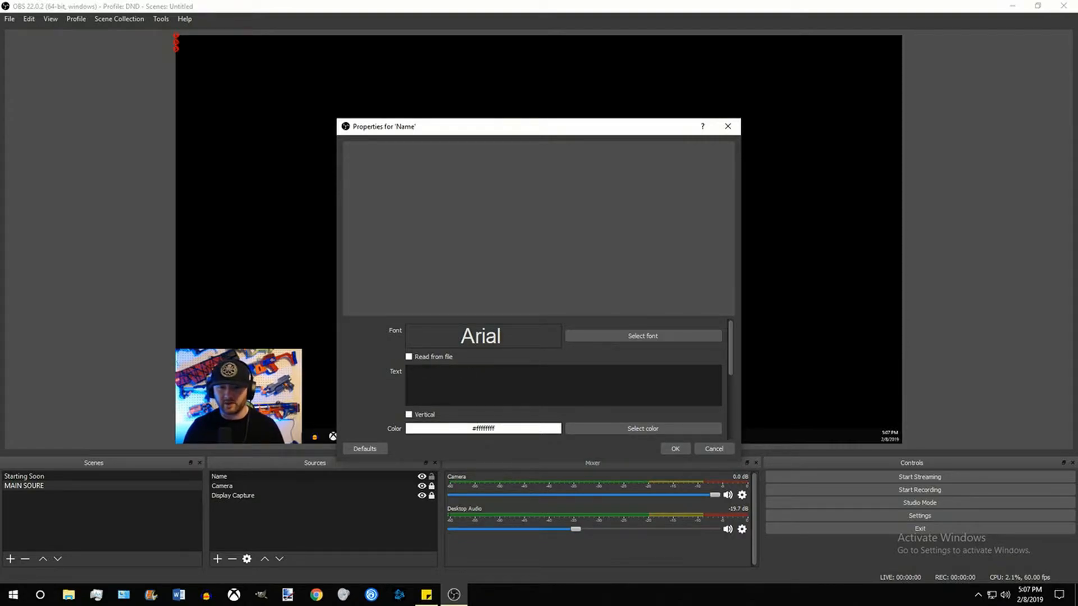
left_click(470, 373)
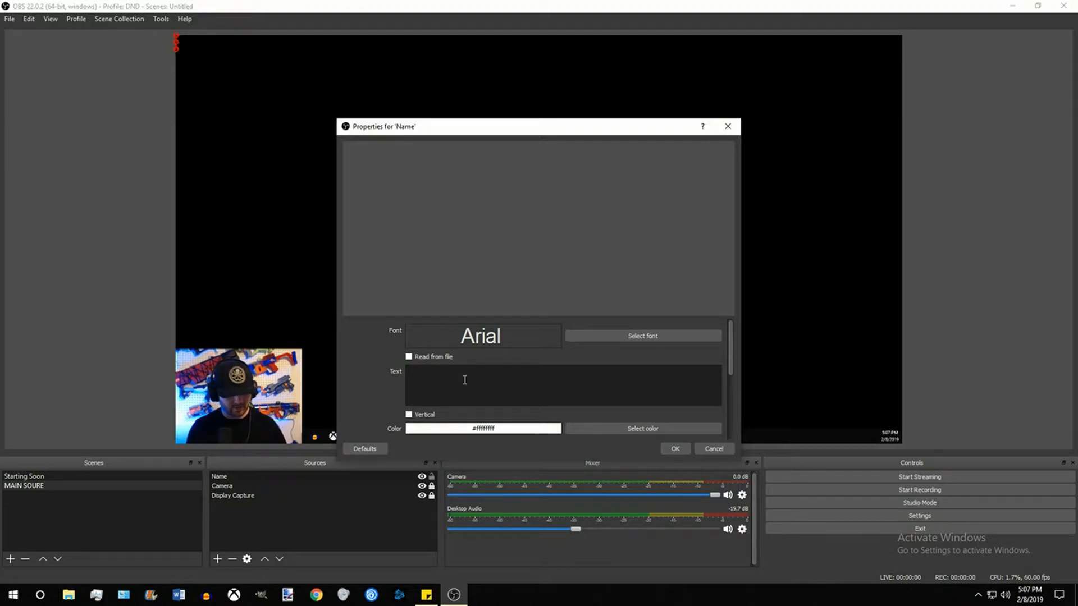
type("Nerf")
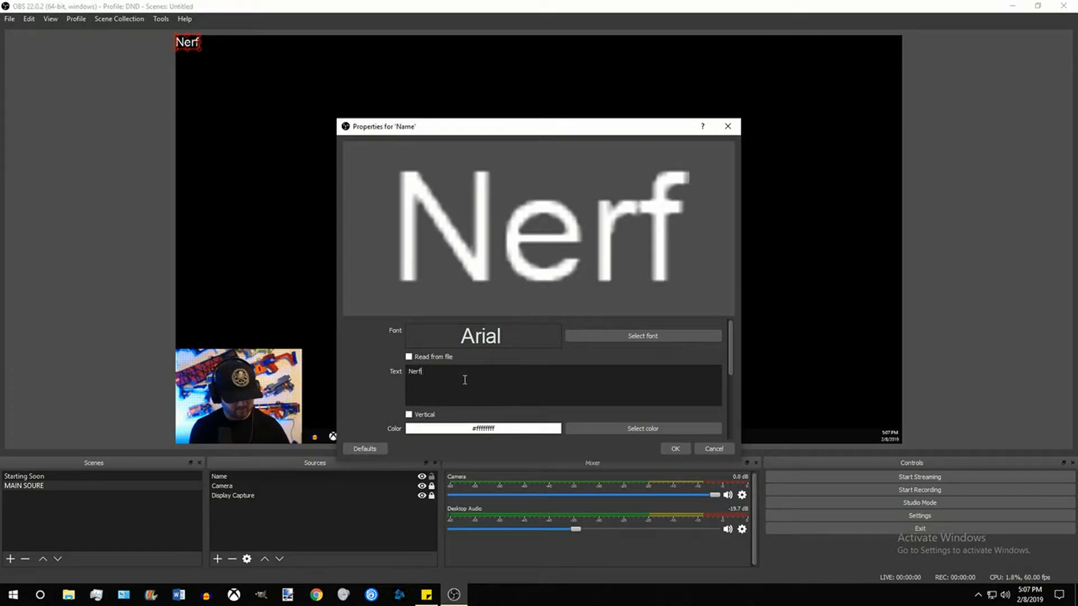
type("edRogue")
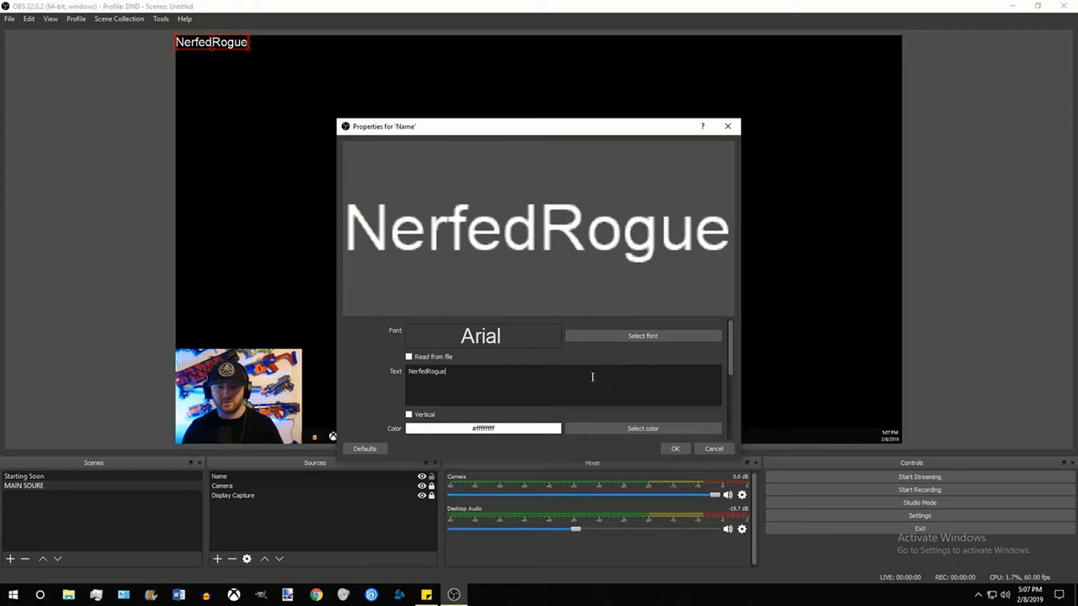
- Try blue and red as the name text's colour and set it back to white (#ffffff)
scroll(592, 377, "down", 2)
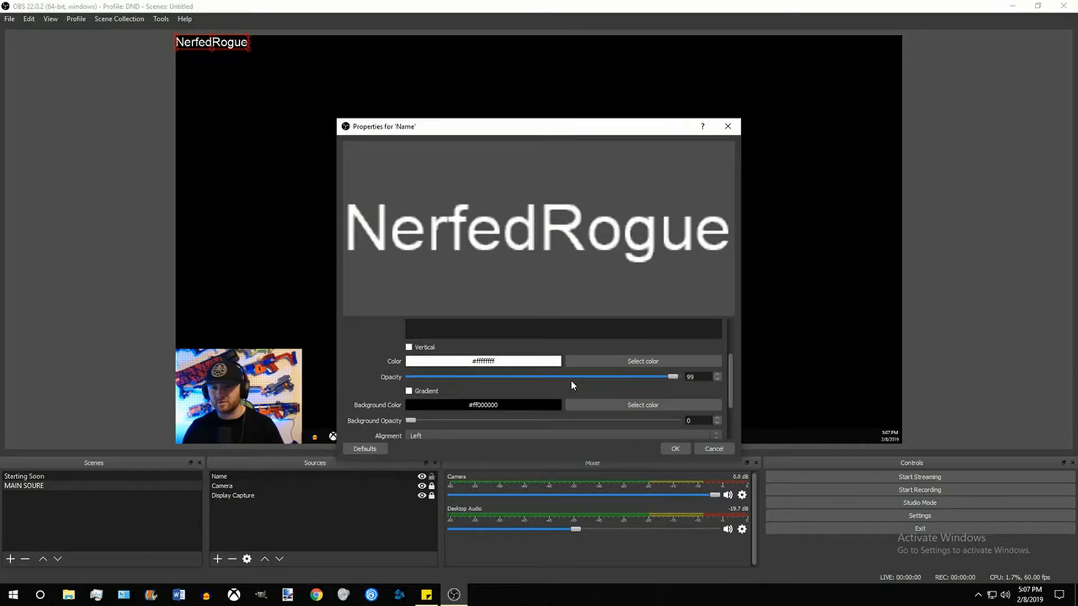
left_click(639, 363)
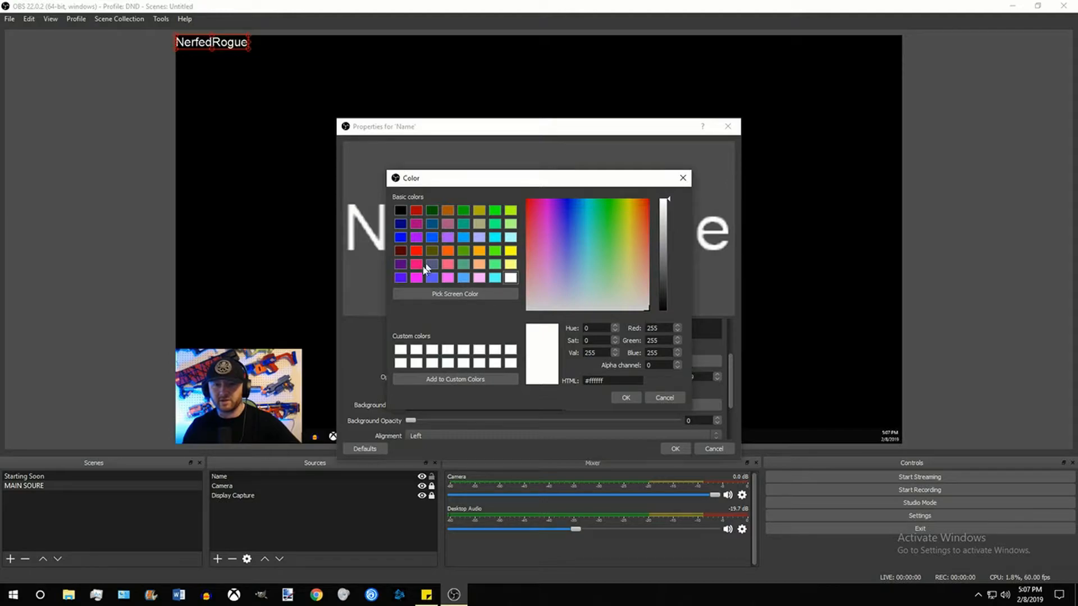
left_click(400, 237)
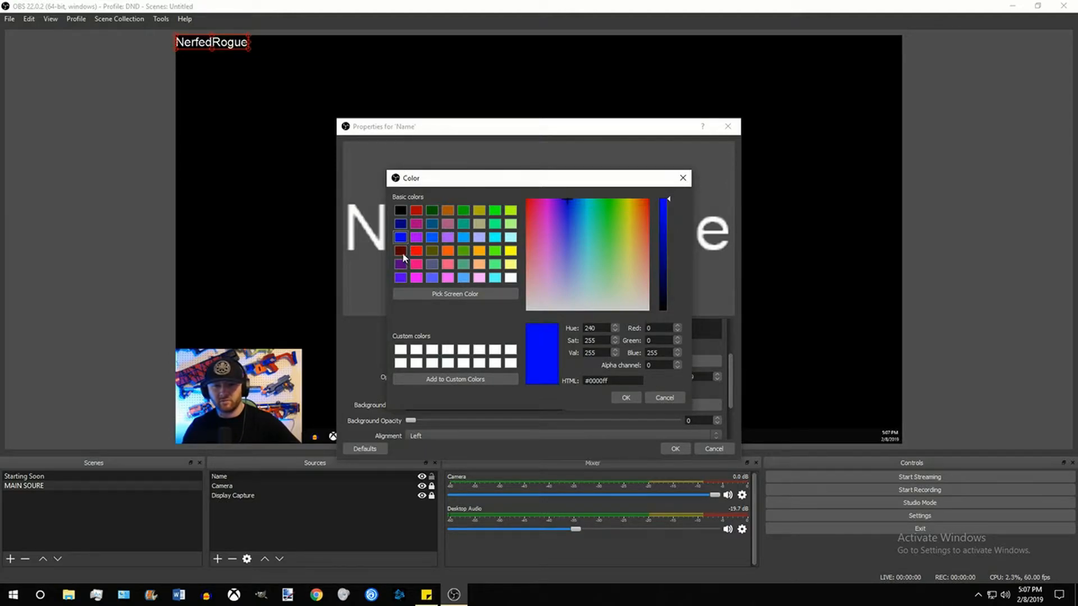
left_click(416, 250)
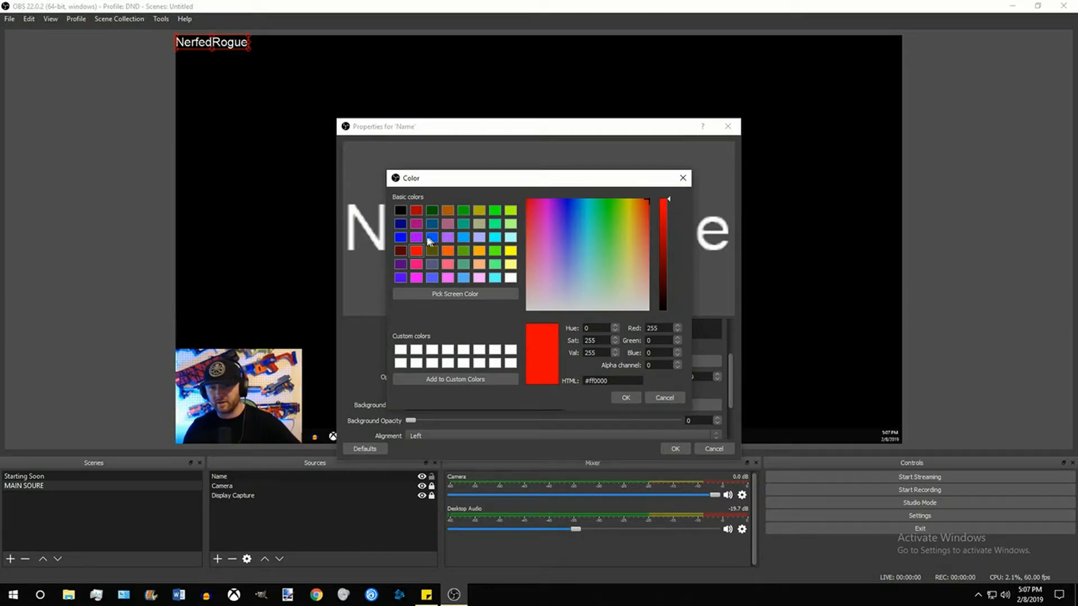
left_click(510, 277)
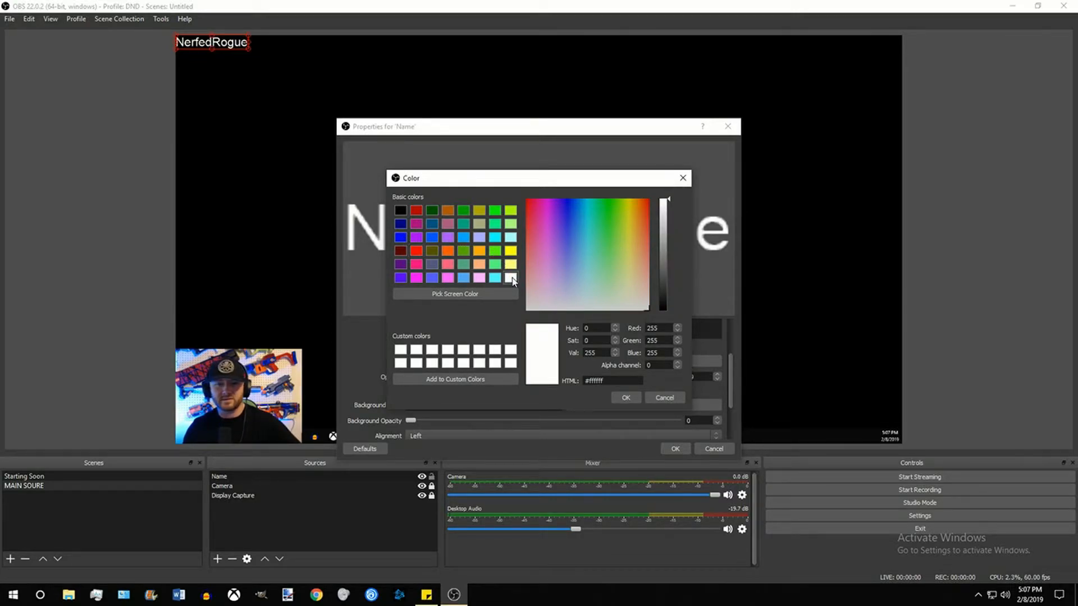
left_click(628, 399)
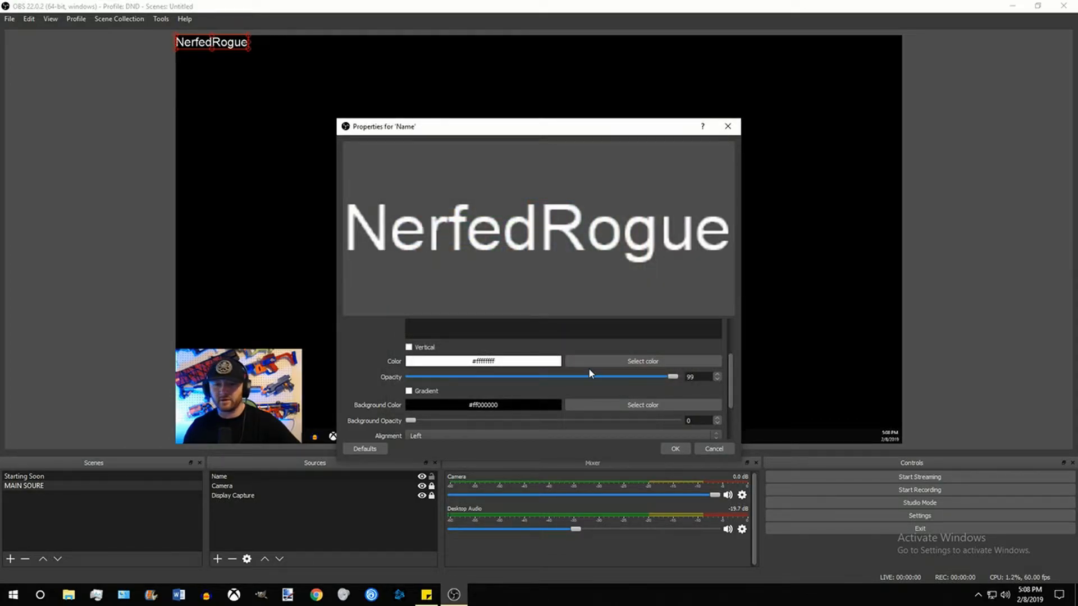
- Change the name text's font to INFECTED in the Regular style at size 36
scroll(571, 375, "up", 2)
scroll(579, 374, "up", 1)
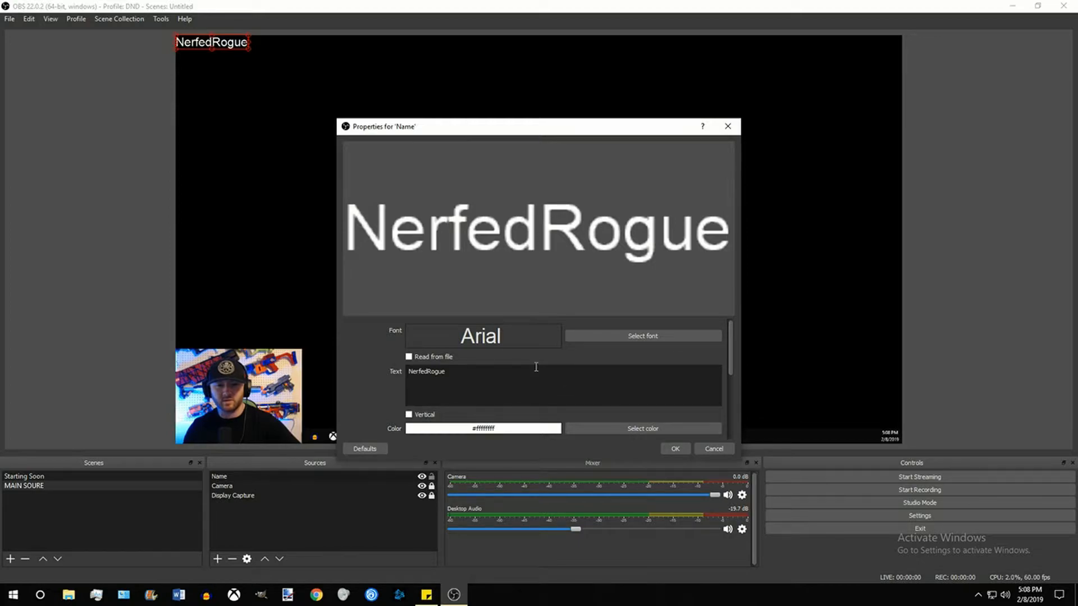
left_click(636, 338)
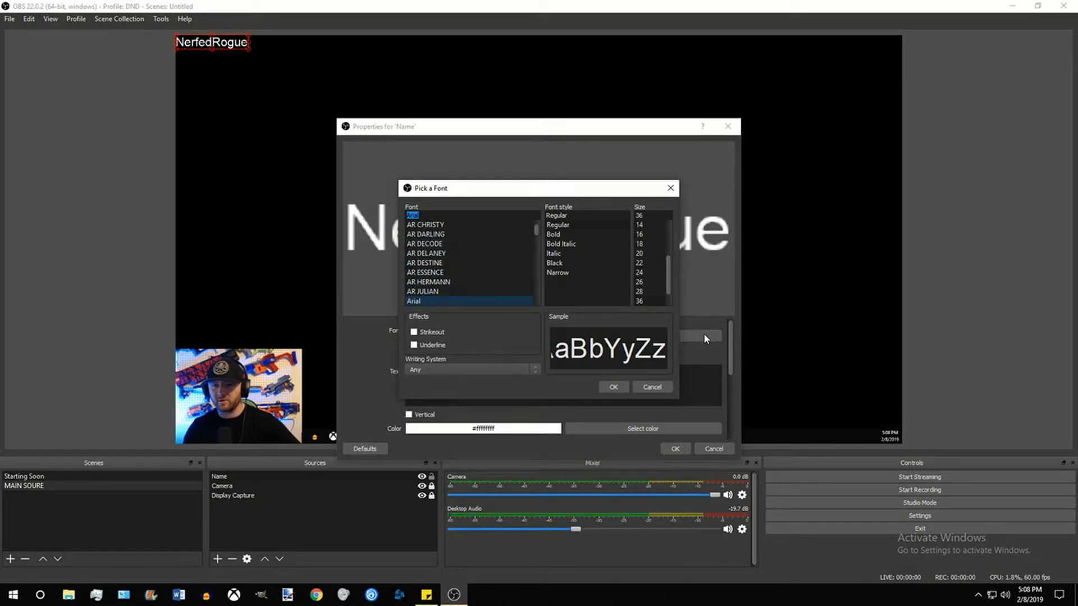
left_click(670, 188)
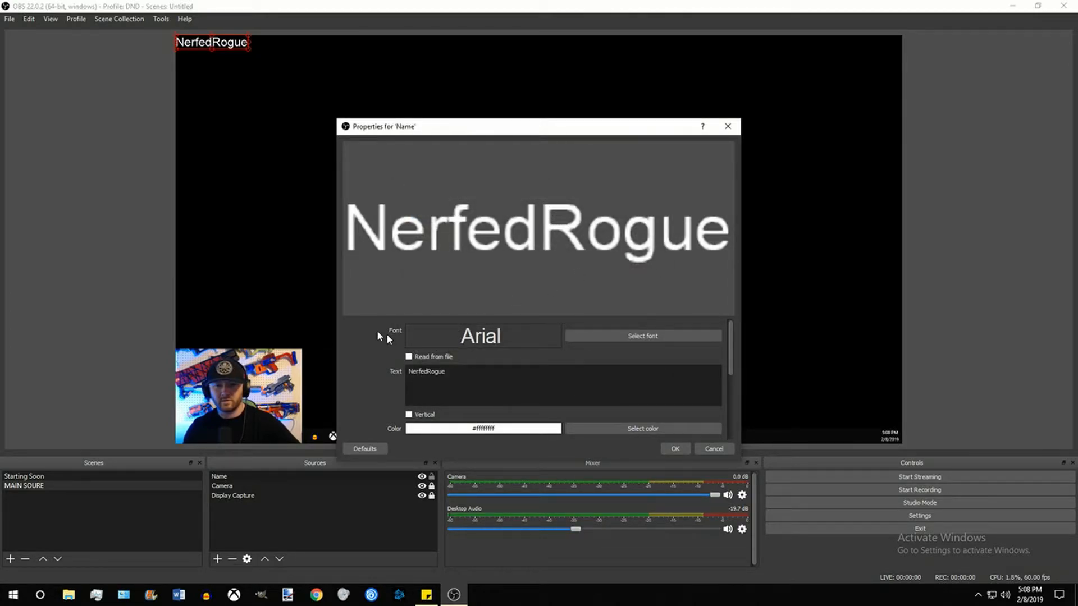
left_click(626, 337)
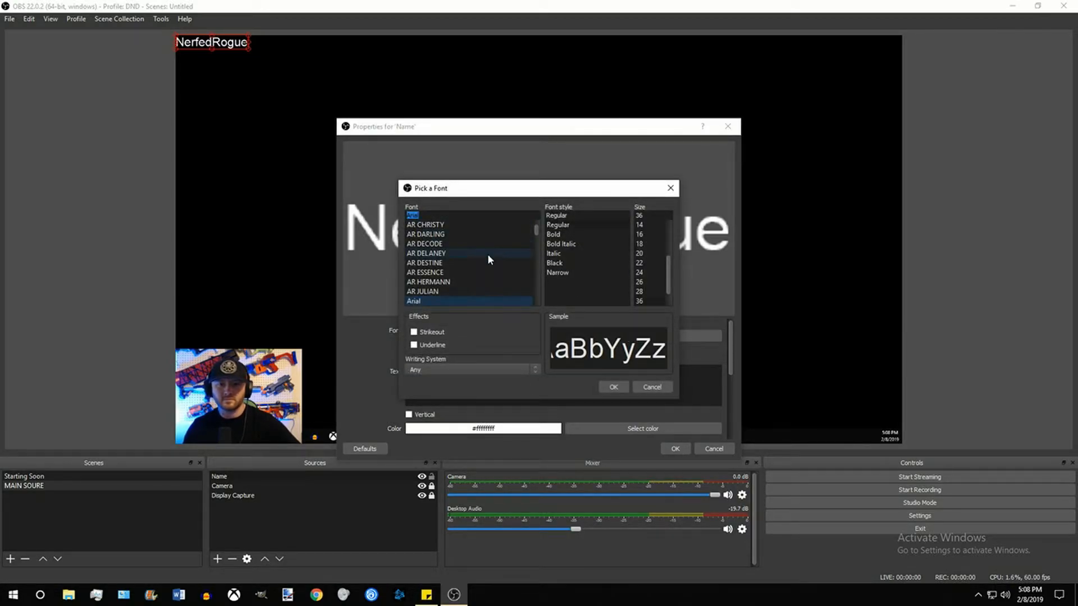
scroll(484, 258, "down", 6)
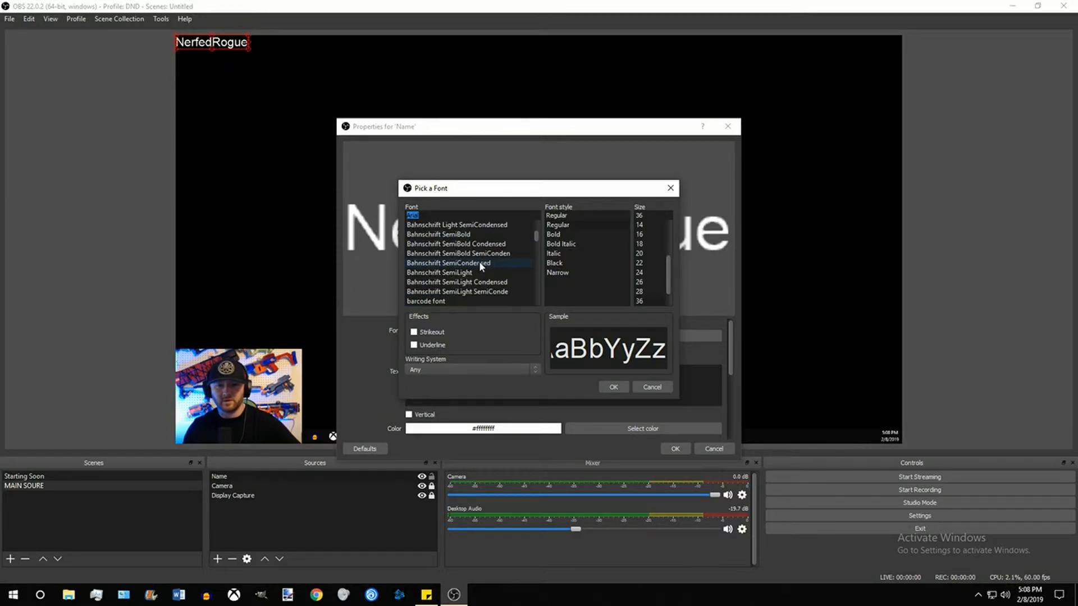
scroll(480, 261, "down", 5)
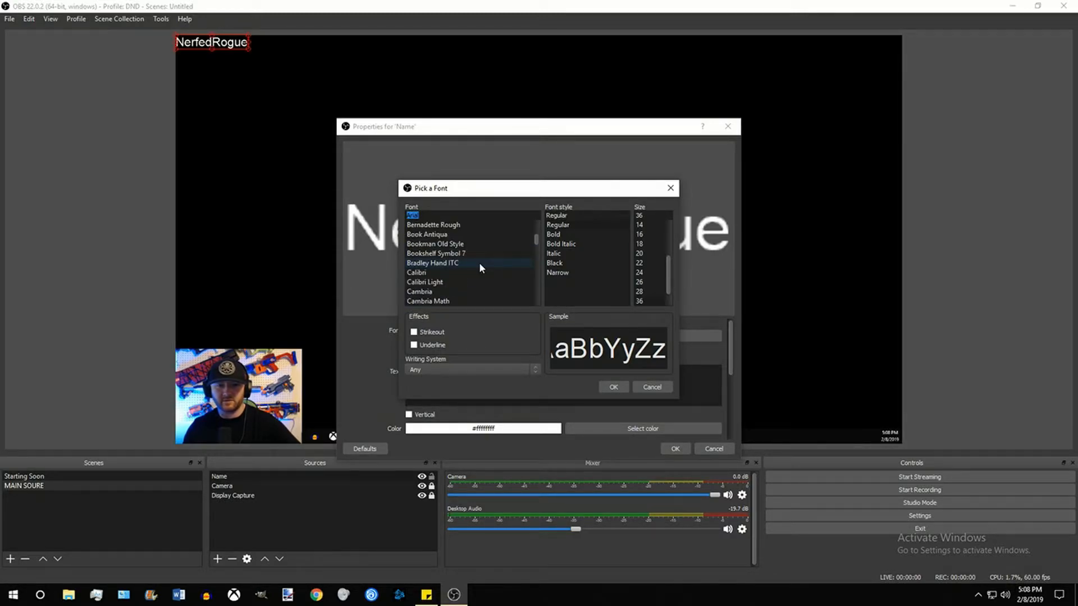
scroll(479, 263, "down", 8)
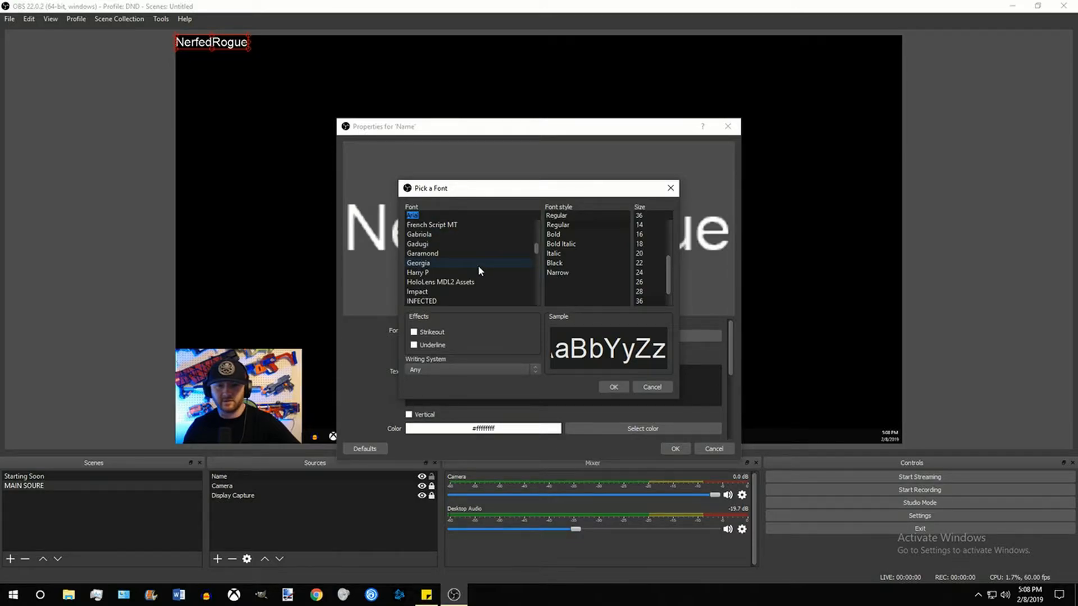
left_click(422, 302)
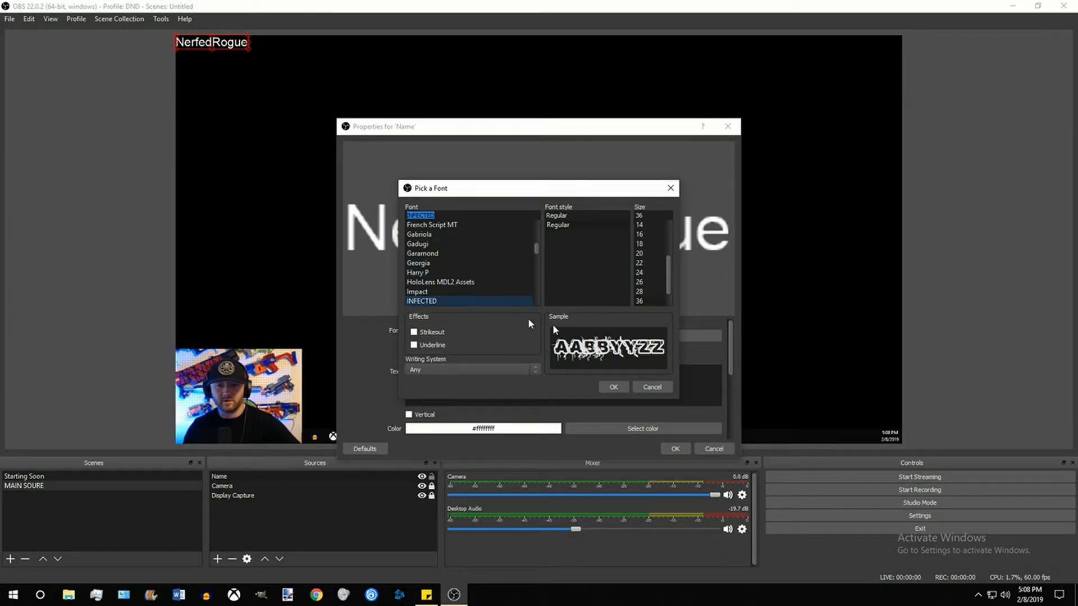
left_click(613, 388)
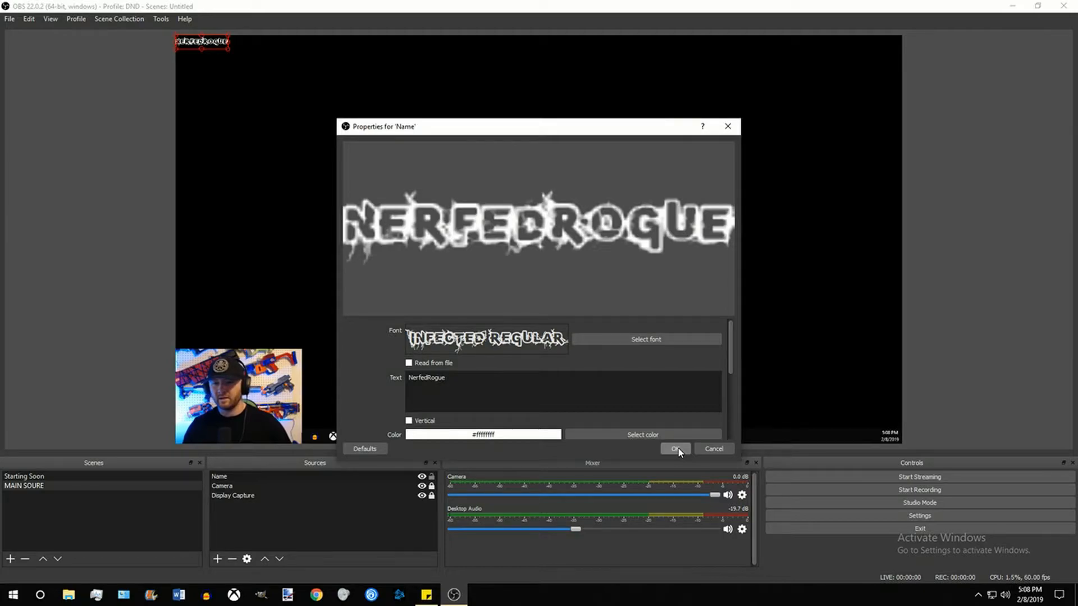
- Set the name text's background colour to blue (#0055ff)
scroll(355, 363, "down", 5)
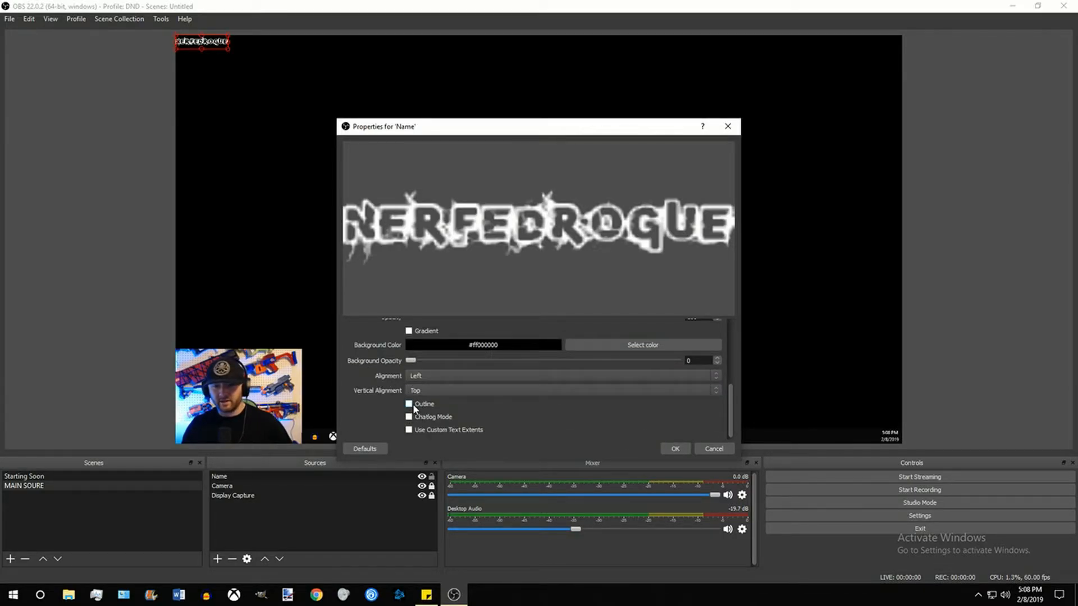
left_click(615, 344)
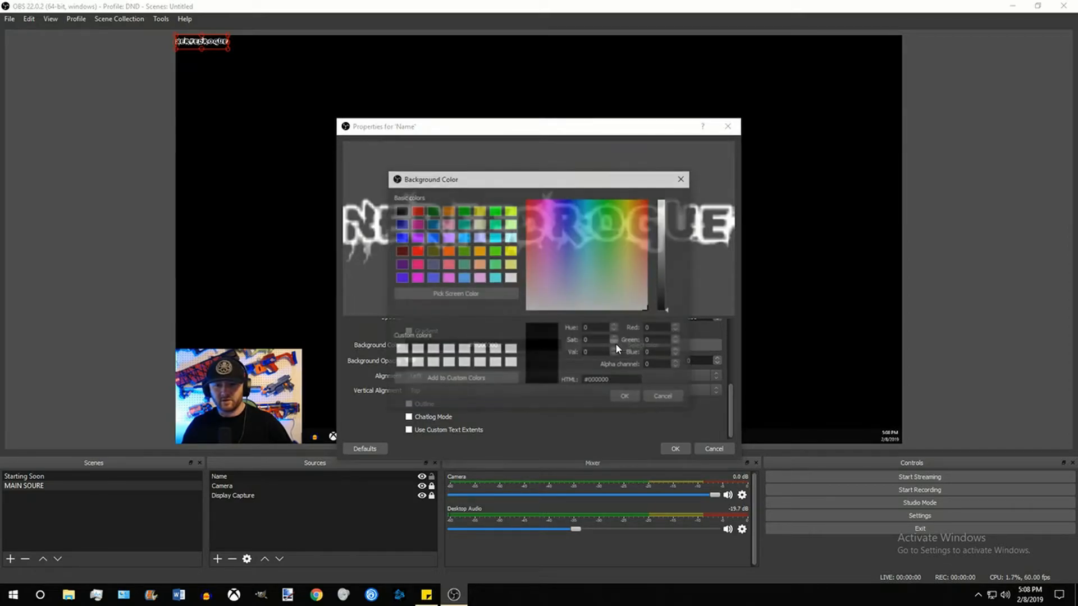
left_click(435, 234)
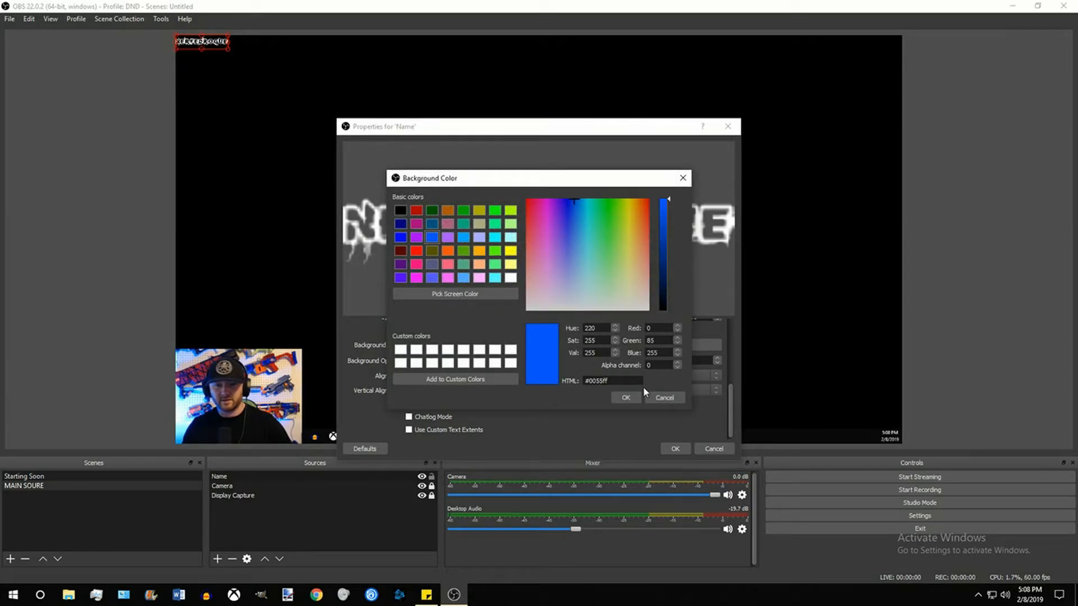
left_click(634, 397)
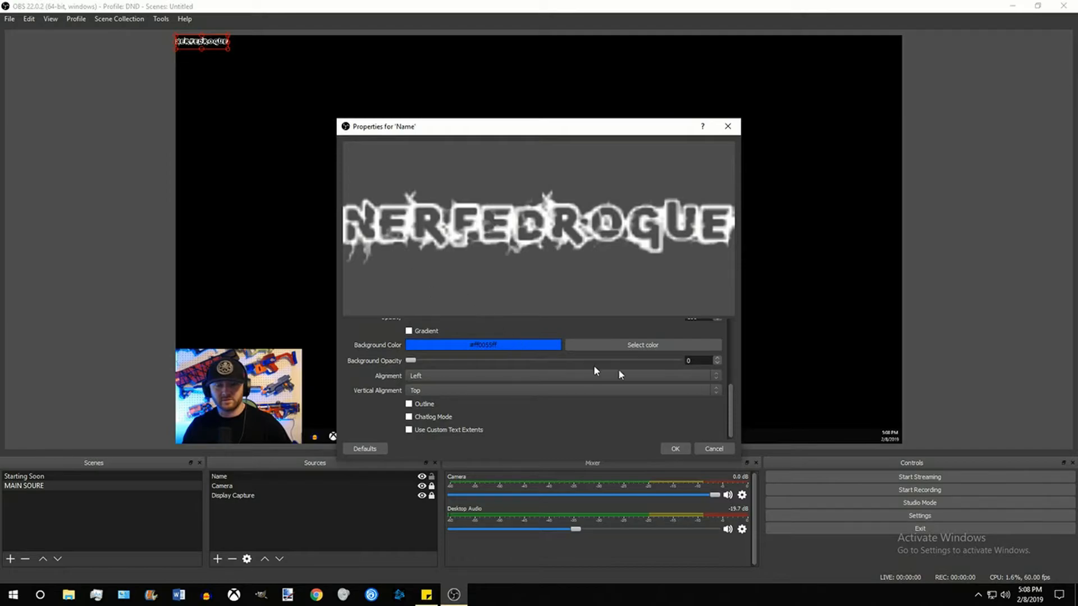
- Set the name text's background colour to white (#ffffff) and accept the source's properties
left_click(643, 345)
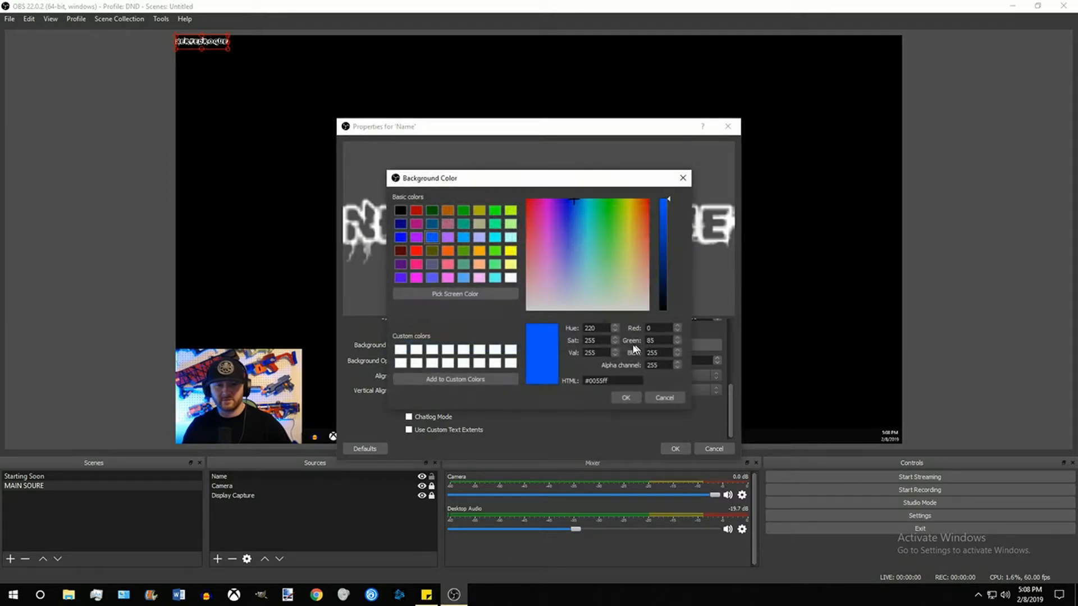
left_click(511, 281)
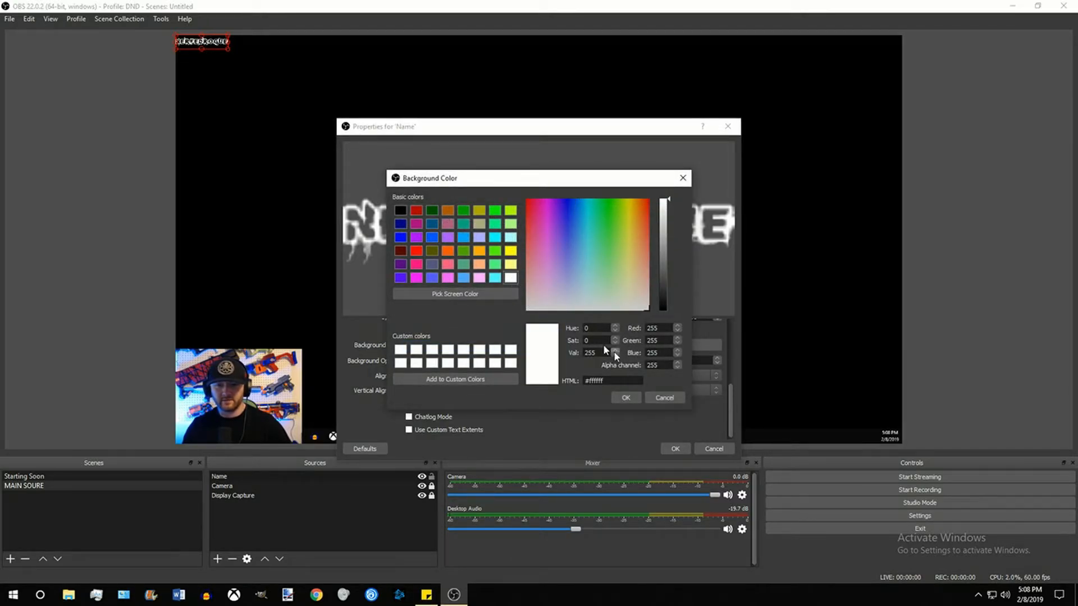
left_click(626, 397)
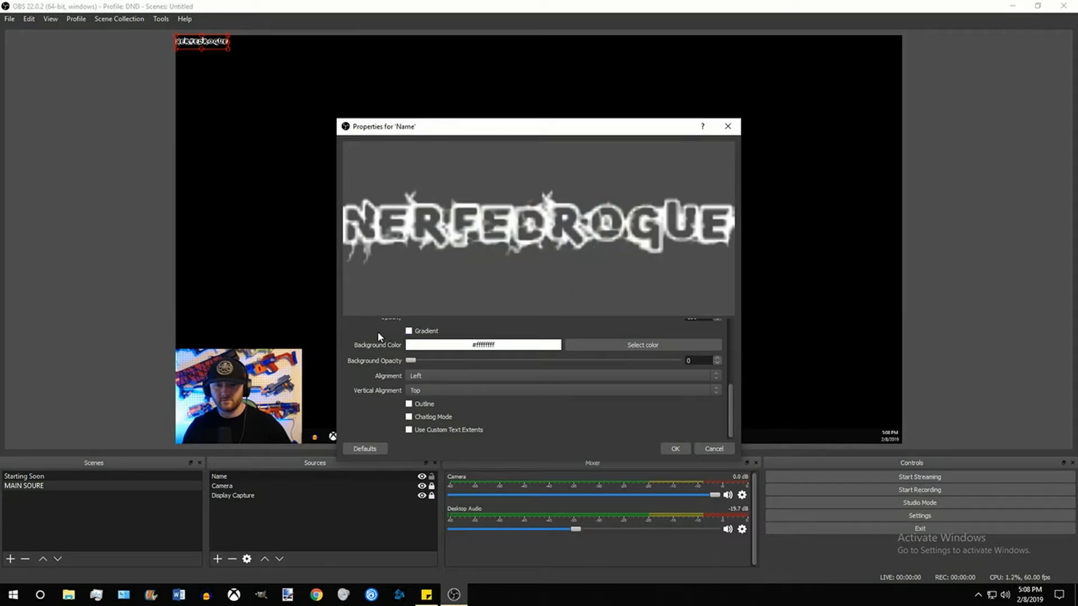
scroll(378, 332, "up", 1)
scroll(380, 334, "down", 1)
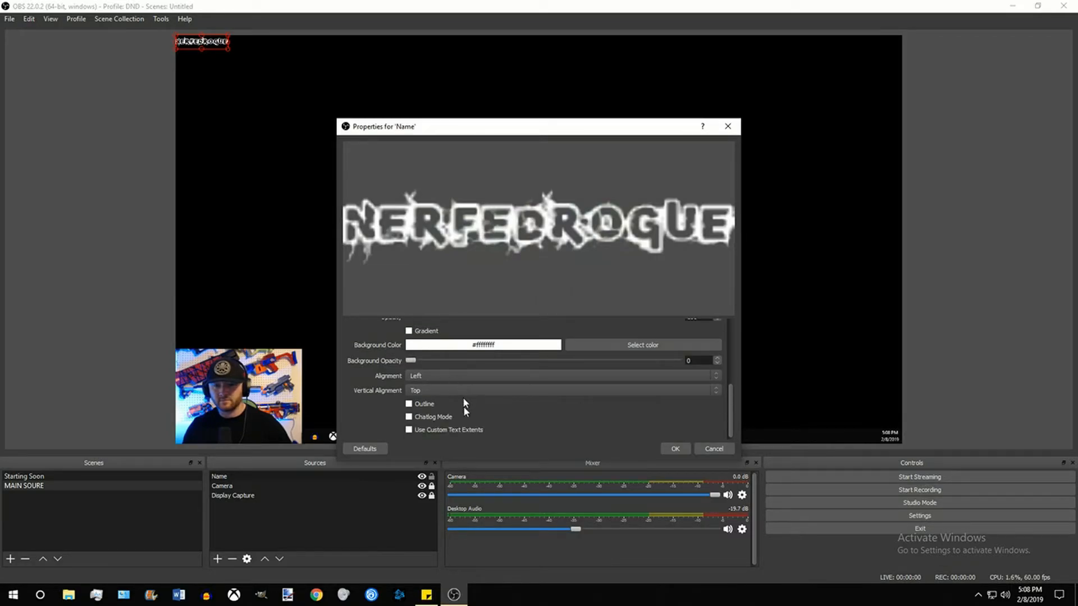
left_click(676, 449)
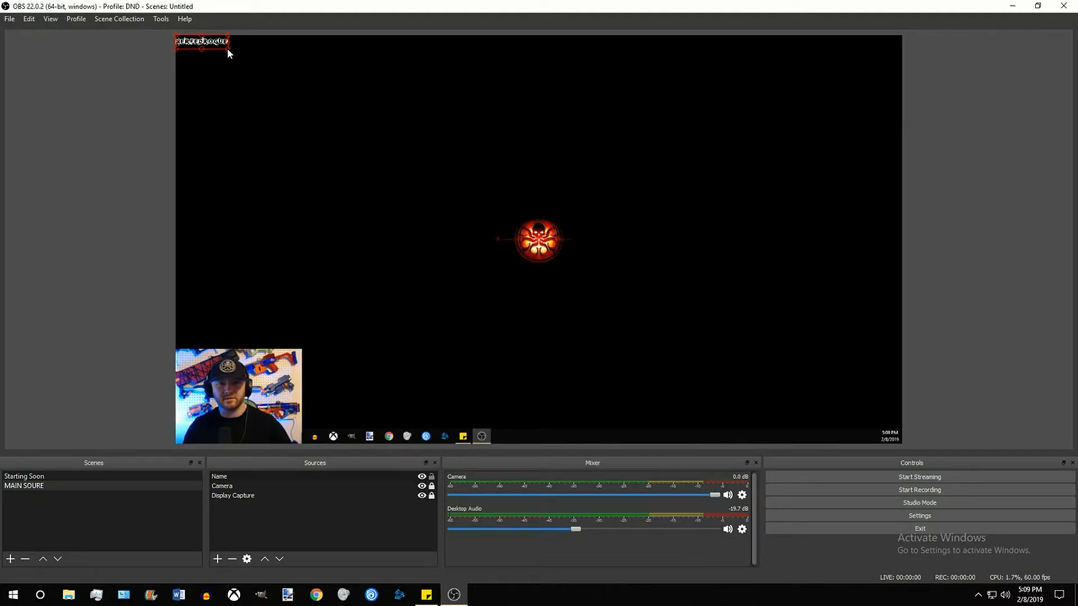
- Enlarge the name text to nearly three times its size and place it near the middle of the canvas's top edge
left_click_drag(228, 49, 265, 72)
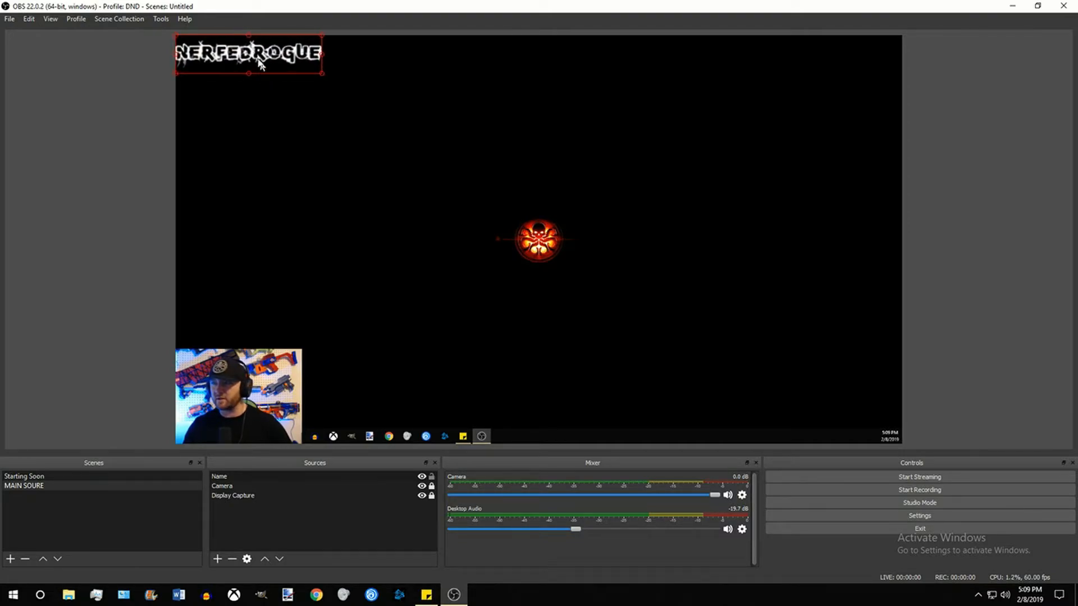
left_click_drag(245, 55, 523, 56)
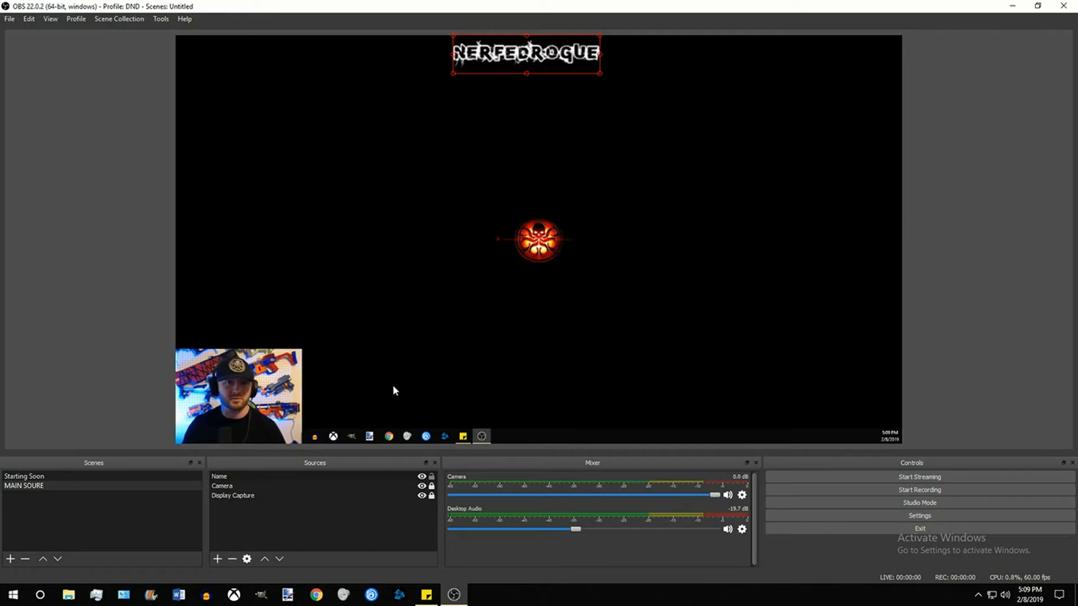
- Lock the Name source in its place, toggling the lock off and on again once
left_click(436, 477)
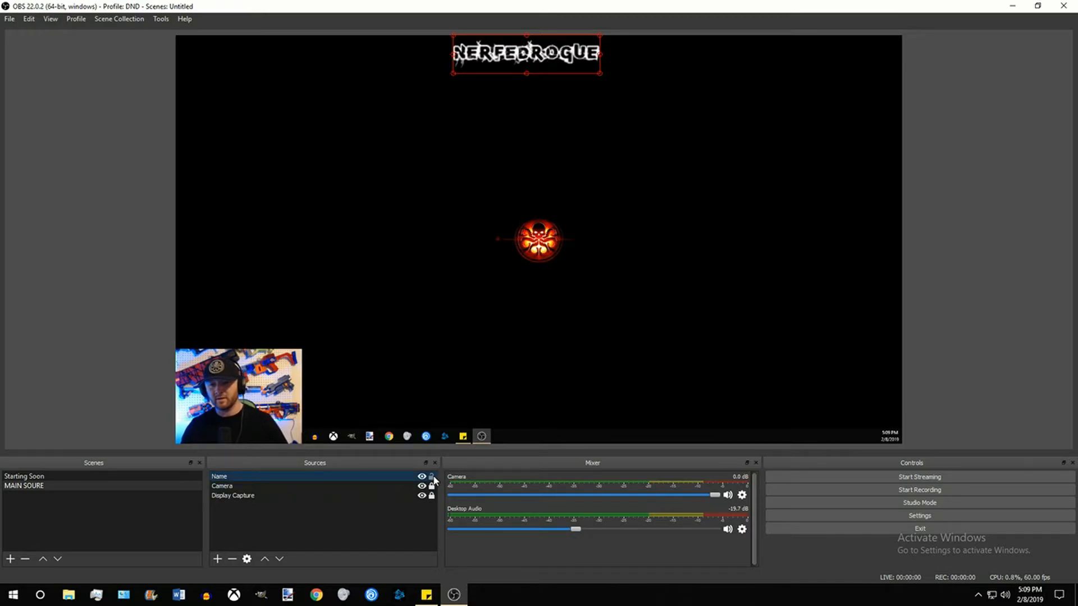
left_click(431, 476)
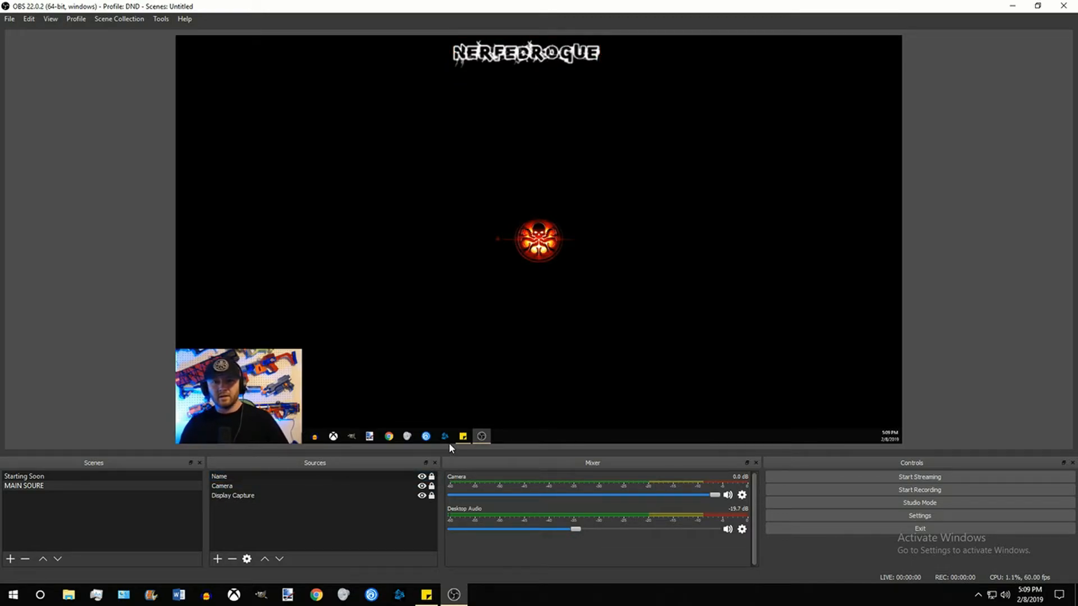
left_click(431, 477)
left_click(431, 477)
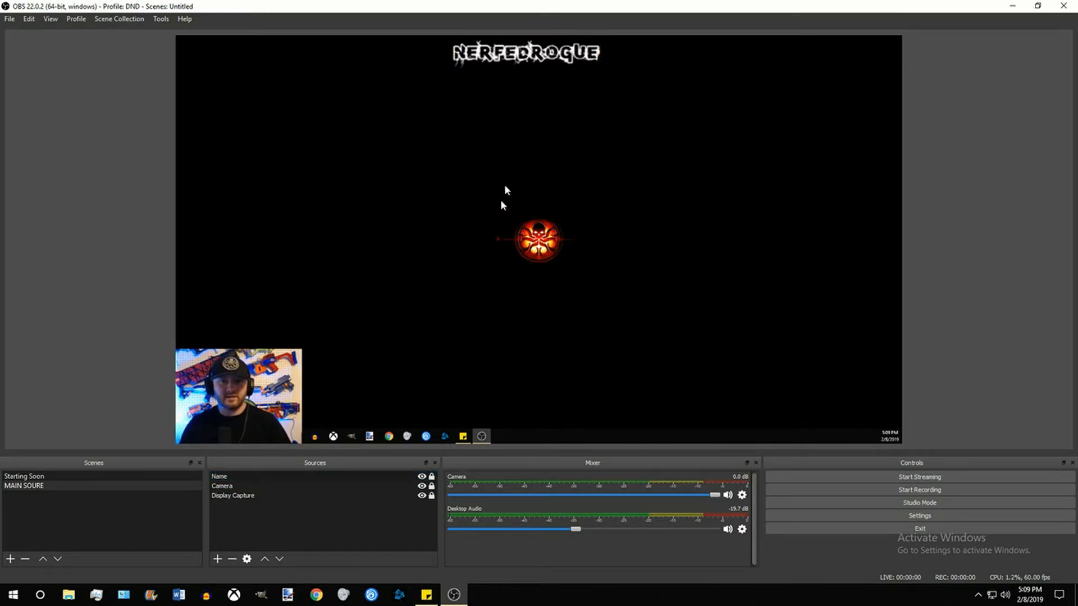